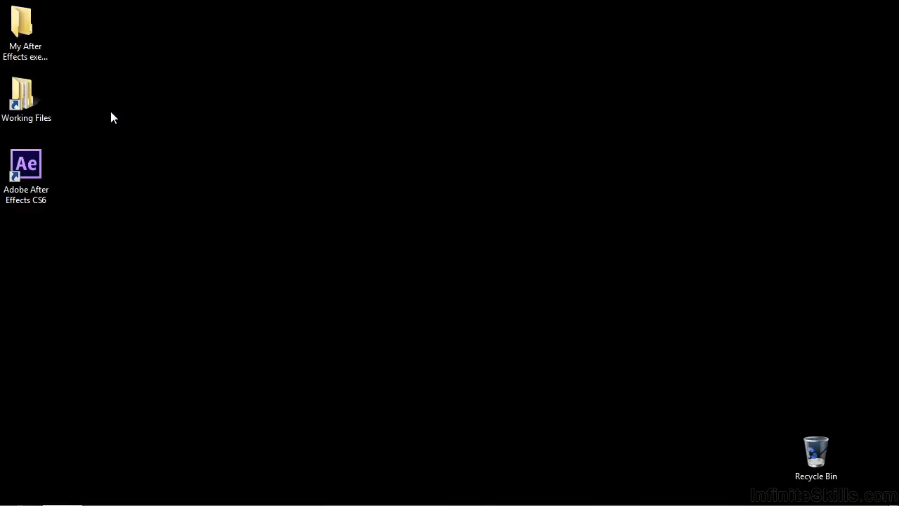
Launch After Effects CS6 and create a new composition, Comp 1, using the HDTV 1080 29.97 preset and 10-second duration
double_click(28, 165)
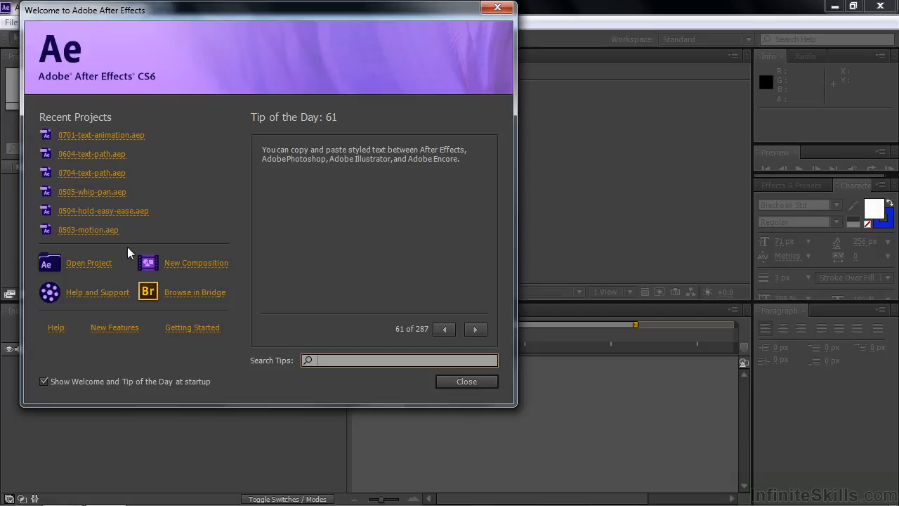
left_click(199, 263)
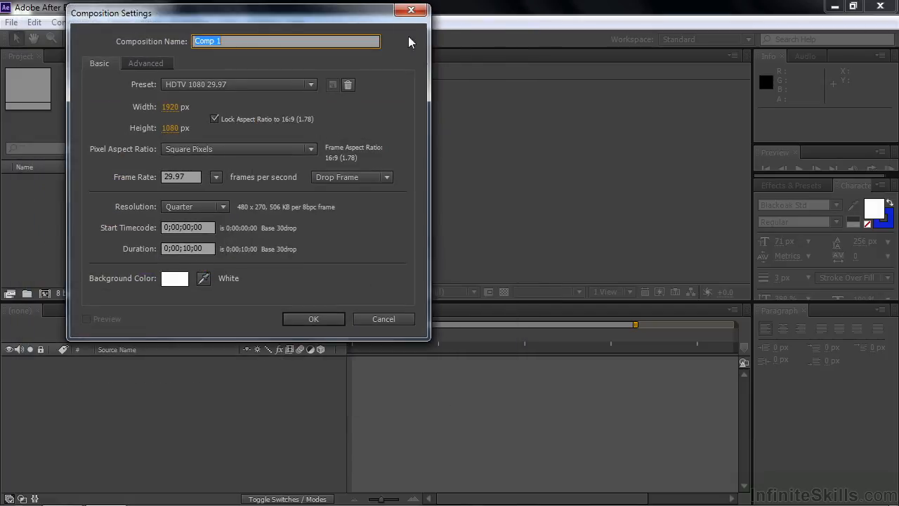
left_click(314, 317)
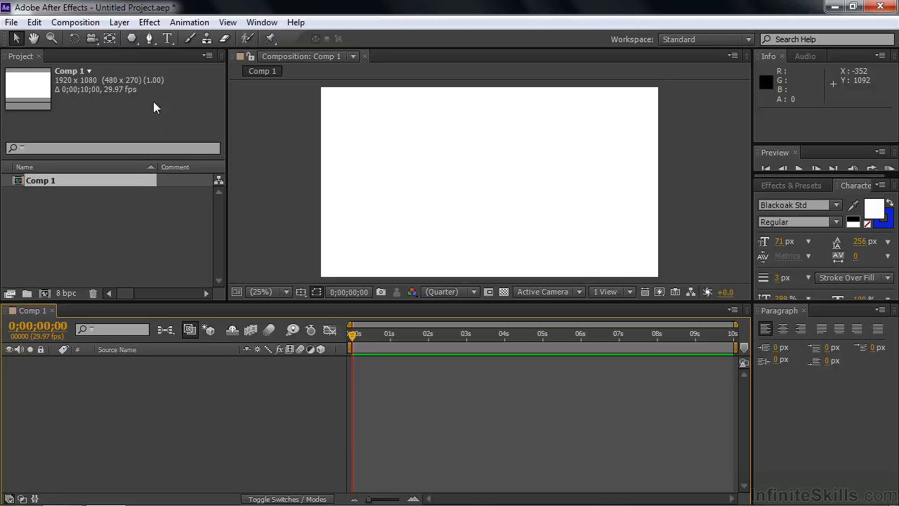
Draw a shape near the centre of the composition with the Polygon Tool, with an outer radius of about 329
left_click(136, 43)
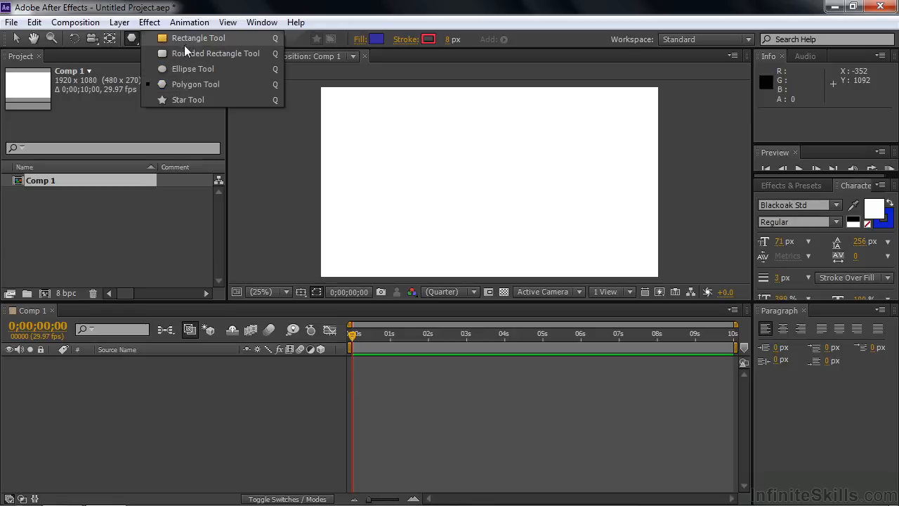
left_click(160, 83)
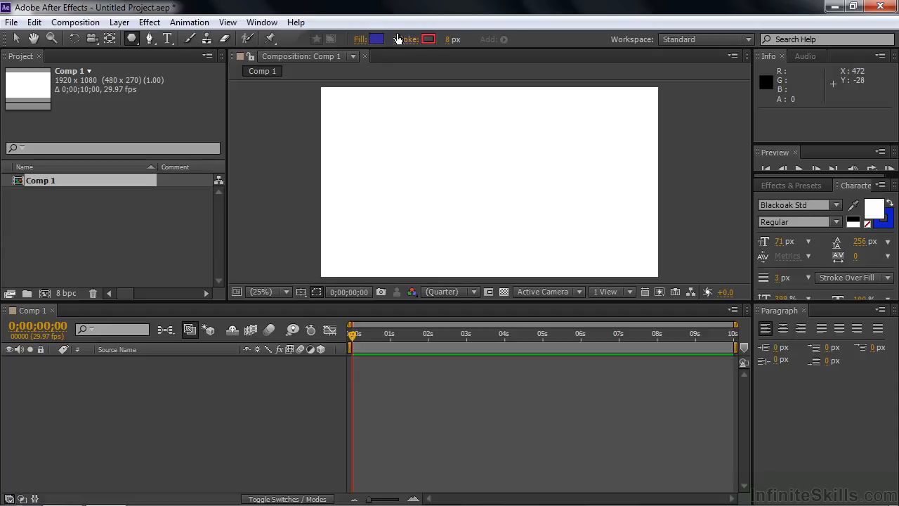
left_click_drag(474, 179, 527, 189)
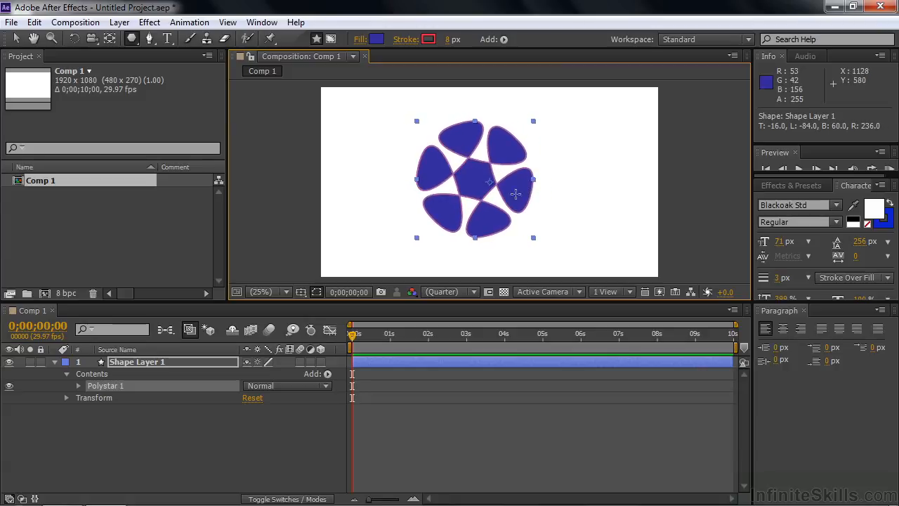
Set the polygon path's points to 5 and its outer roundness to -312%
left_click(80, 385)
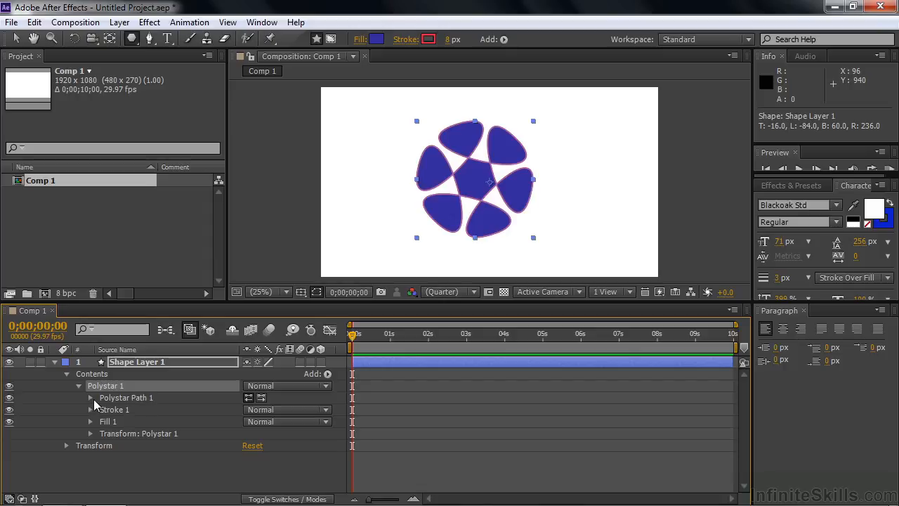
left_click(90, 398)
left_click_drag(245, 423, 249, 427)
left_click_drag(255, 471, 391, 462)
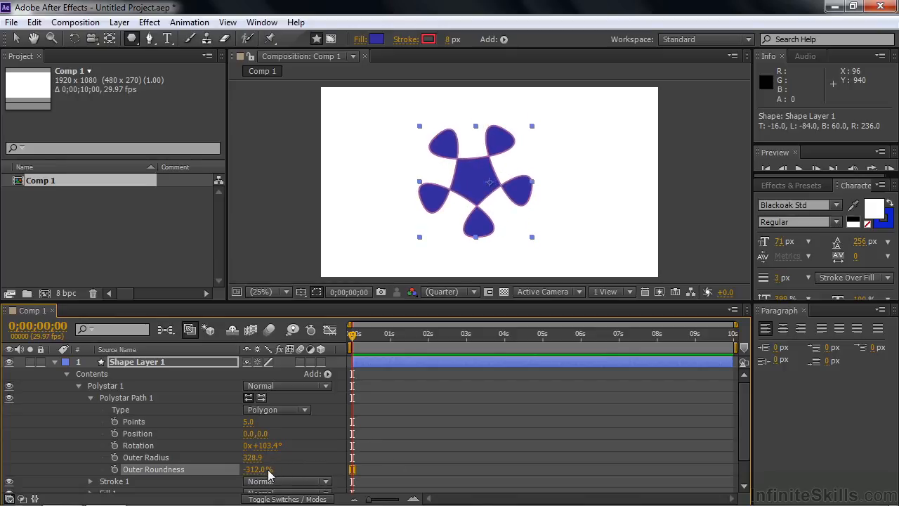
left_click(90, 397)
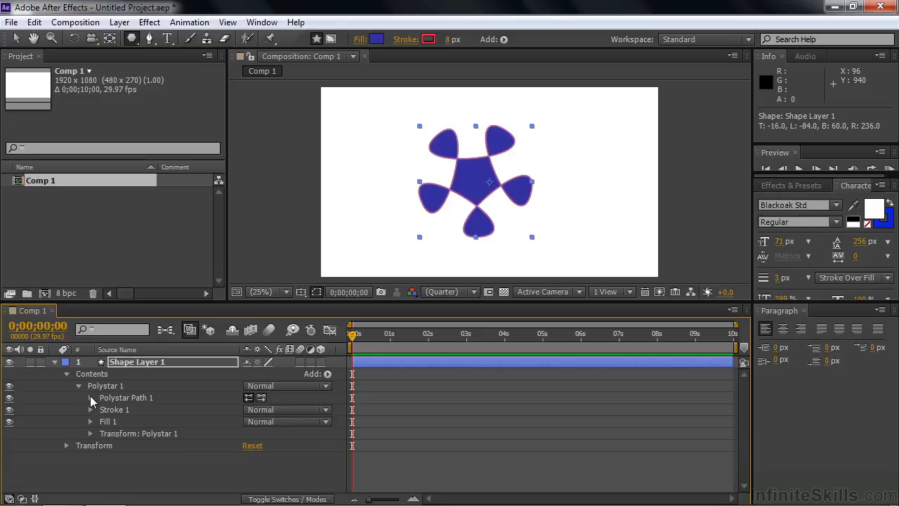
Change the polygon's fill color to dark green
left_click(90, 421)
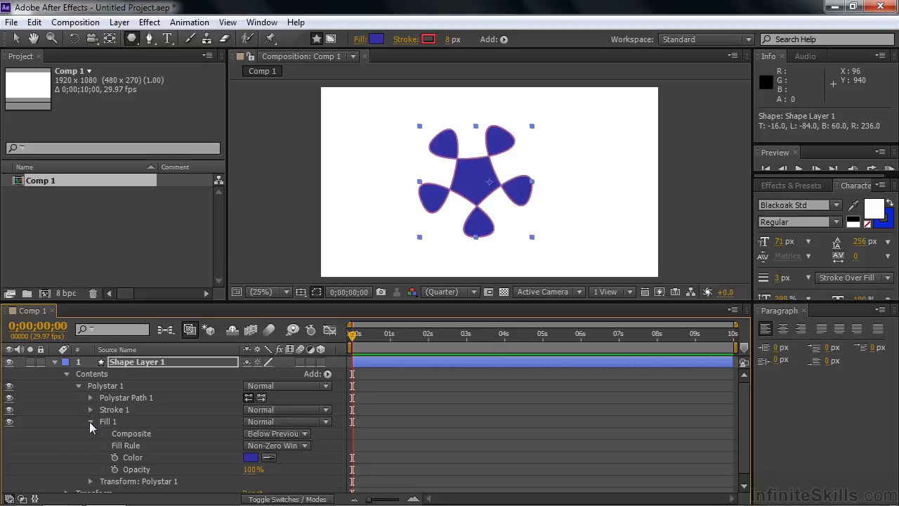
left_click(250, 457)
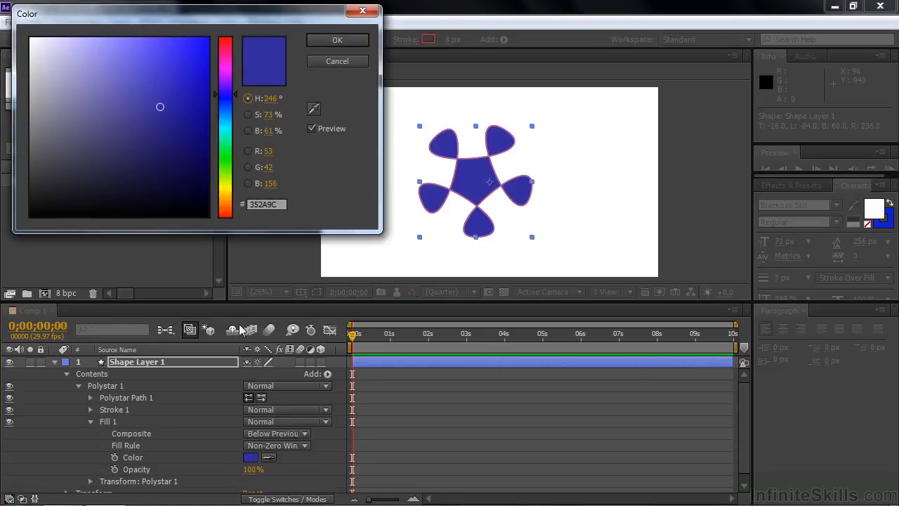
left_click(219, 153)
left_click(186, 141)
left_click(335, 39)
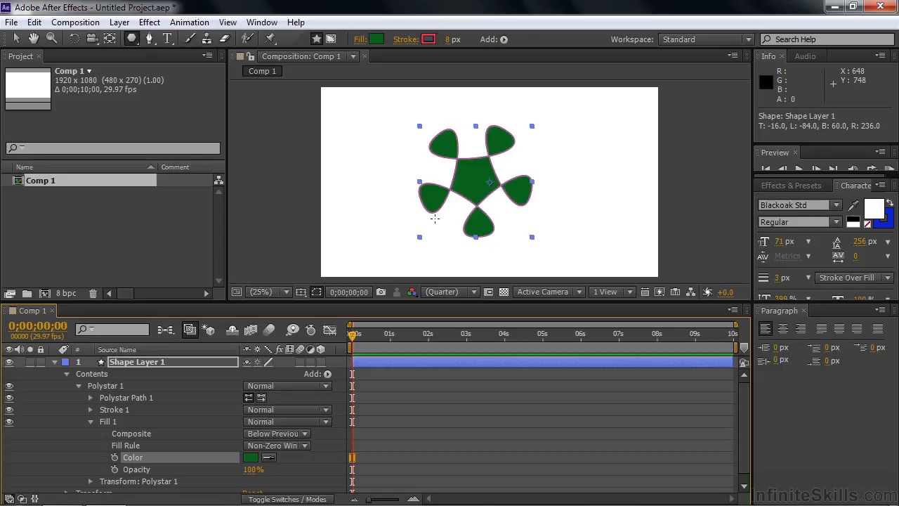
left_click(90, 421)
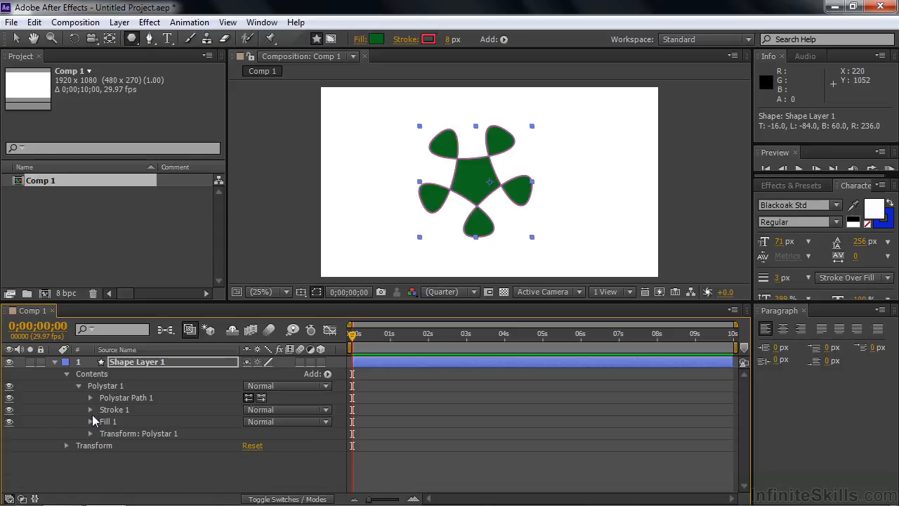
Look over the shape attributes that can be added to the polygon, then collapse and hide its layer
left_click(313, 373)
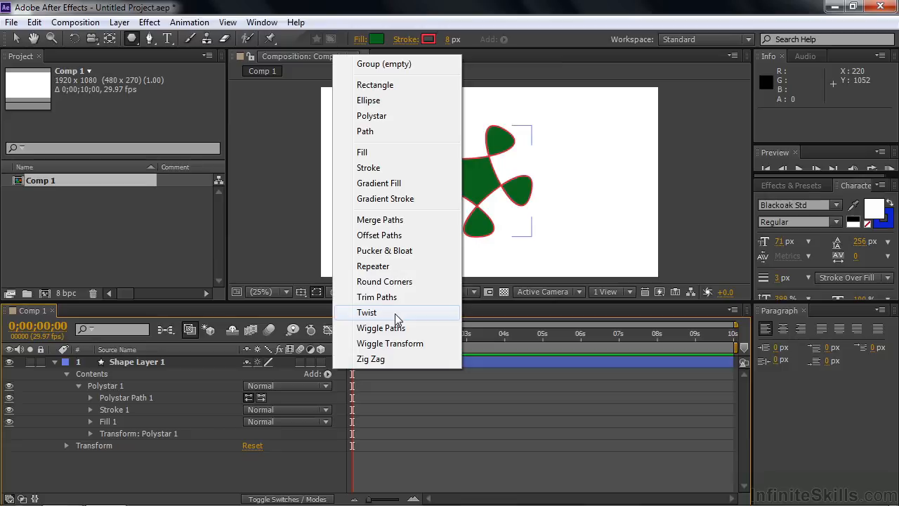
left_click(54, 362)
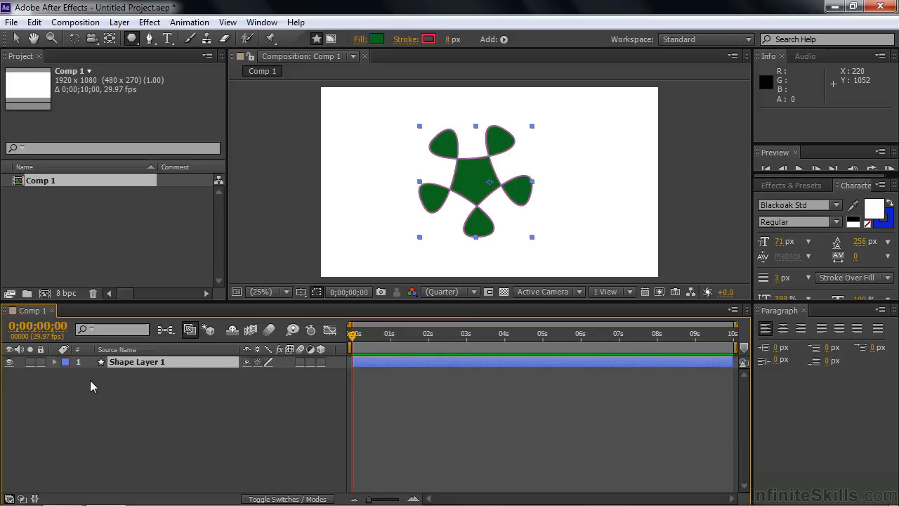
left_click(90, 381)
left_click(9, 361)
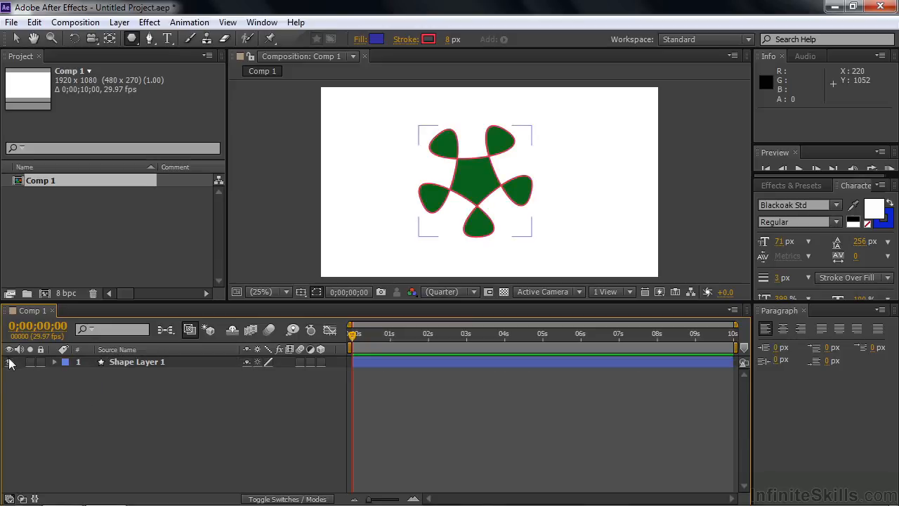
left_click(9, 361)
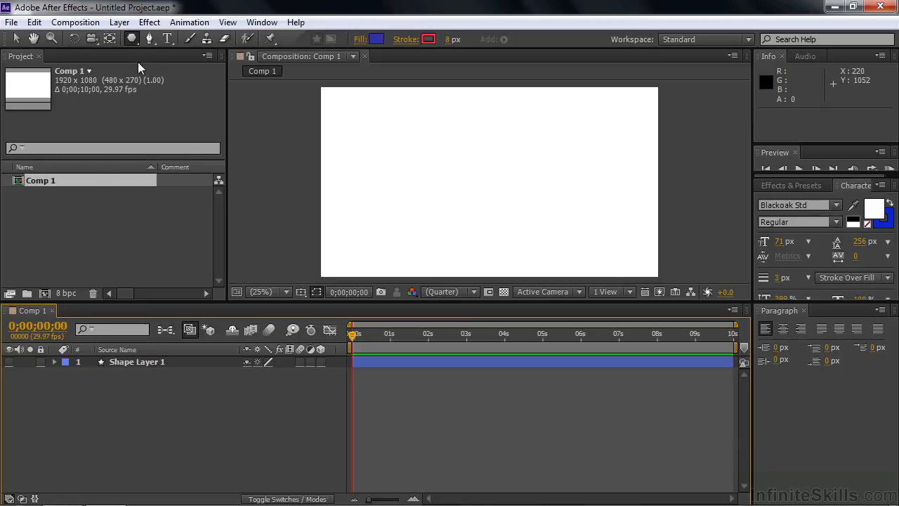
Draw a closed, curved freeform shape on a new shape layer with the Pen Tool
left_click(149, 39)
mouse_move(369, 147)
left_mouse_down()
mouse_move(362, 180)
mouse_move(450, 220)
left_mouse_up()
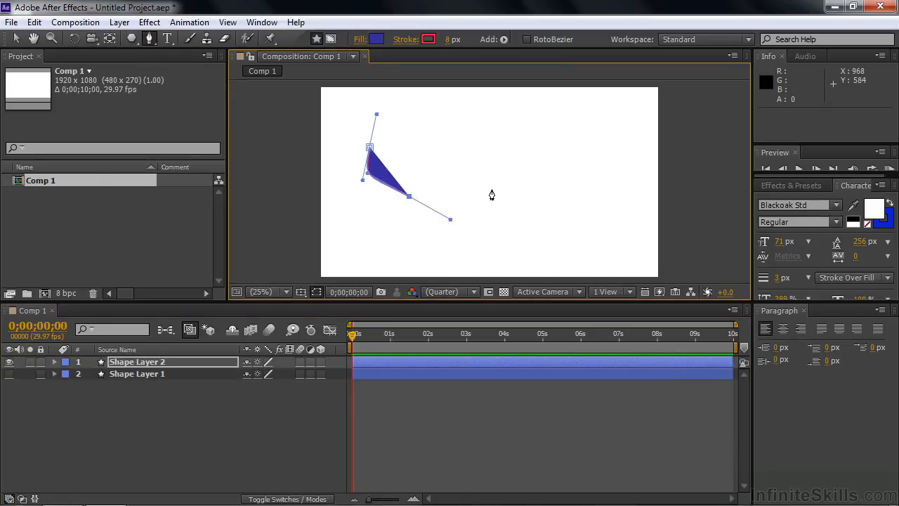
left_click_drag(493, 186, 510, 168)
left_click_drag(507, 137, 408, 173)
left_click(370, 147)
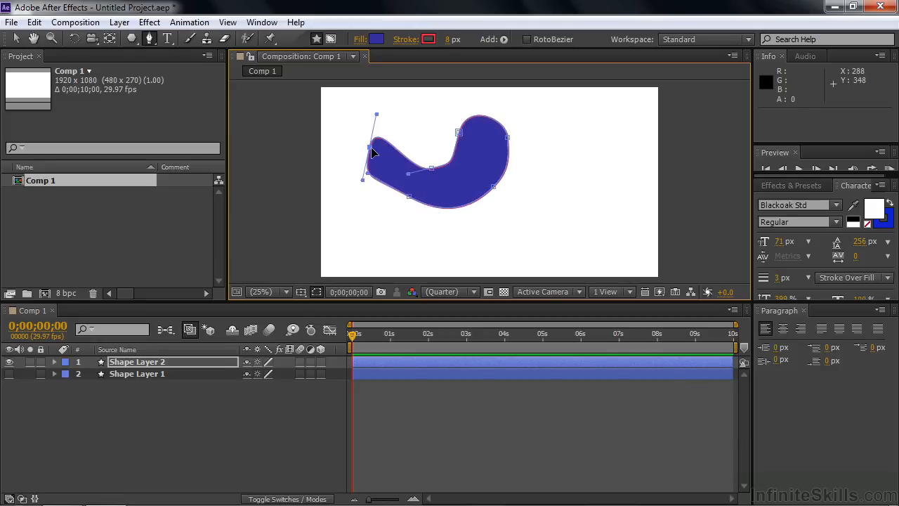
Reshape the freeform path by moving its vertices outward, pulling one far toward the frame's lower-right corner
left_click_drag(370, 148, 359, 146)
left_click_drag(408, 201, 448, 231)
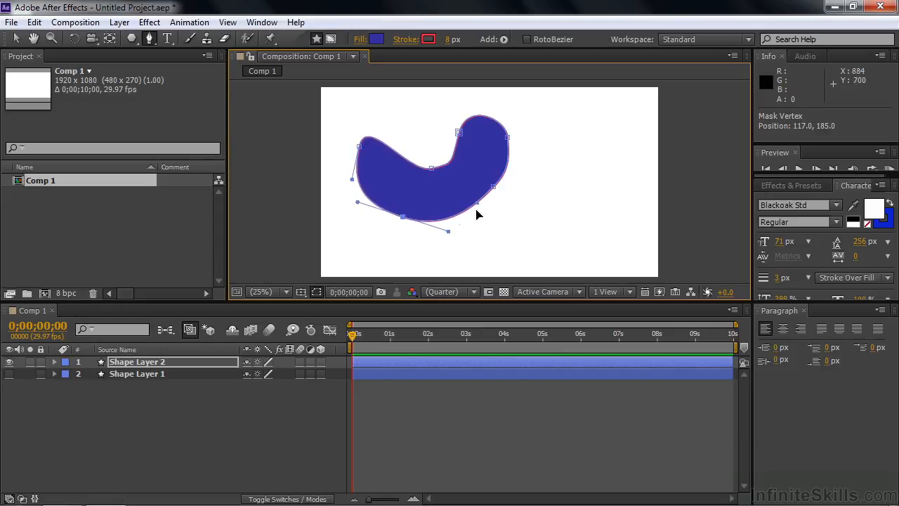
left_click_drag(493, 190, 513, 199)
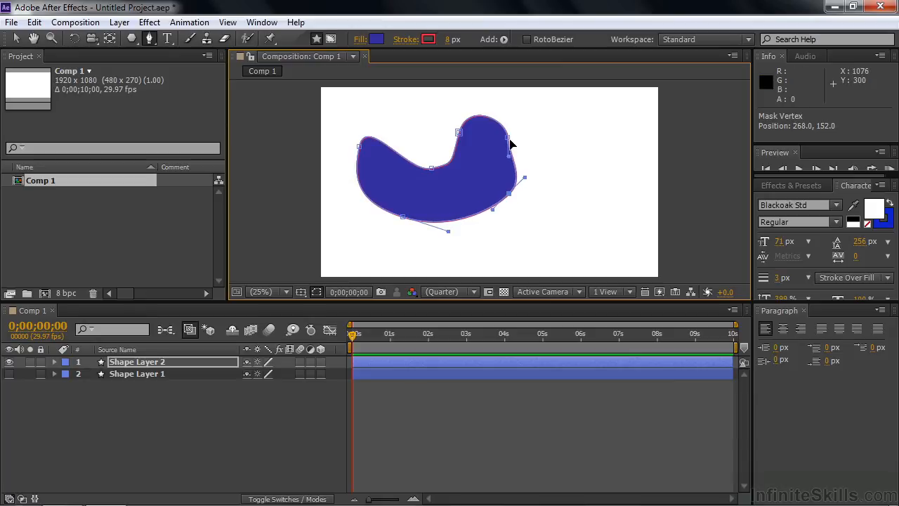
left_click_drag(508, 141, 541, 124)
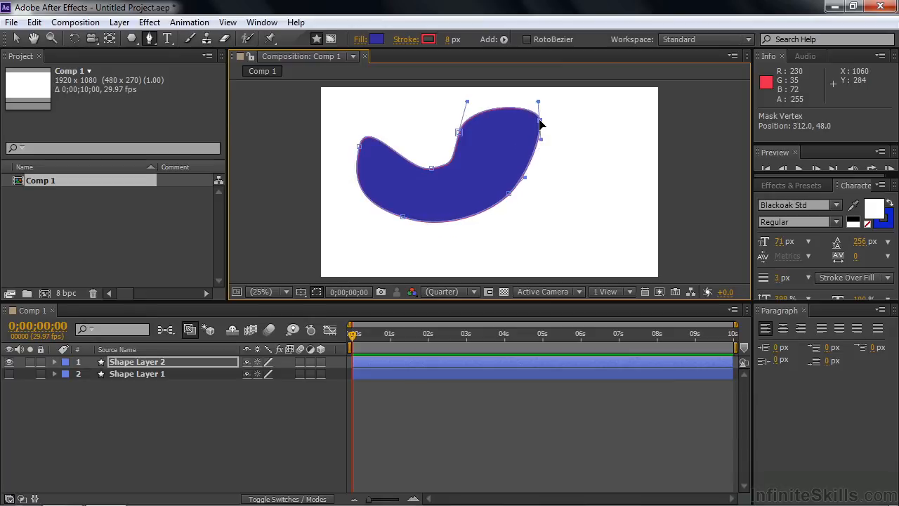
left_click_drag(512, 198, 606, 252)
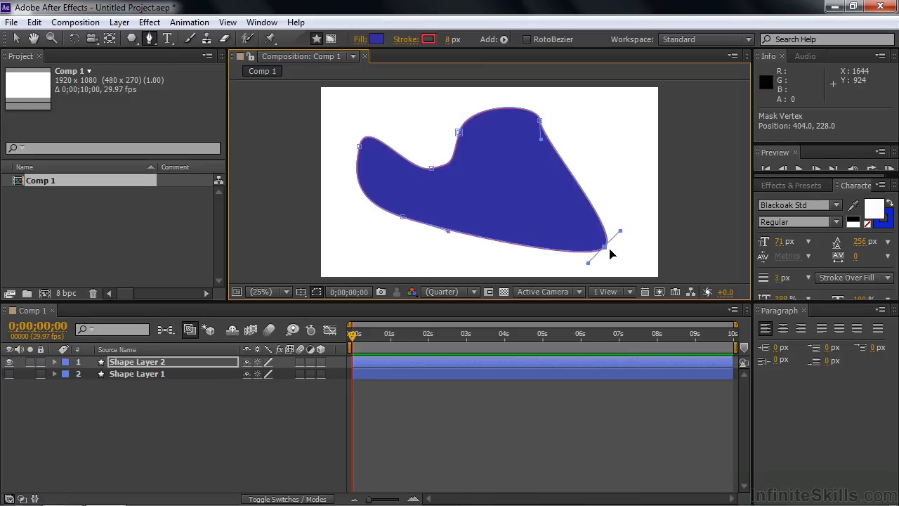
Check the attributes that can be added to the freeform shape, then collapse and hide Shape Layer 2
left_click(55, 363)
left_click(326, 373)
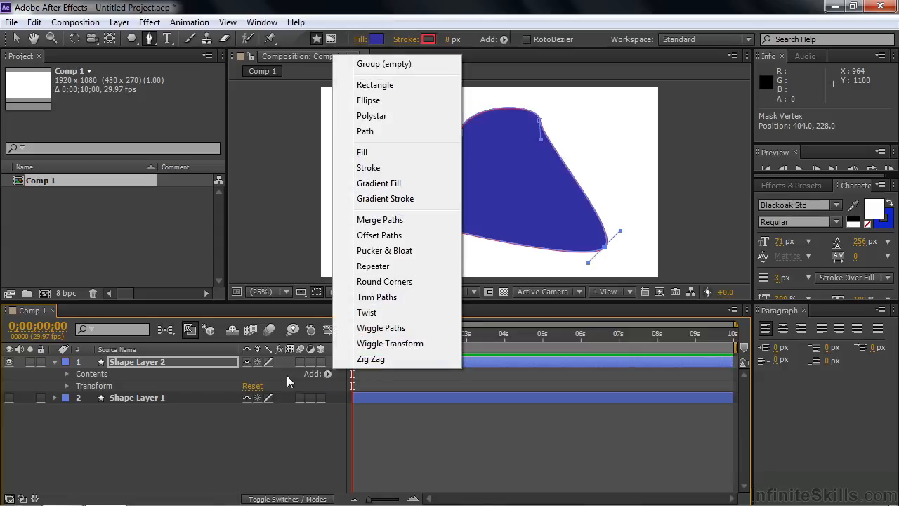
left_click(311, 374)
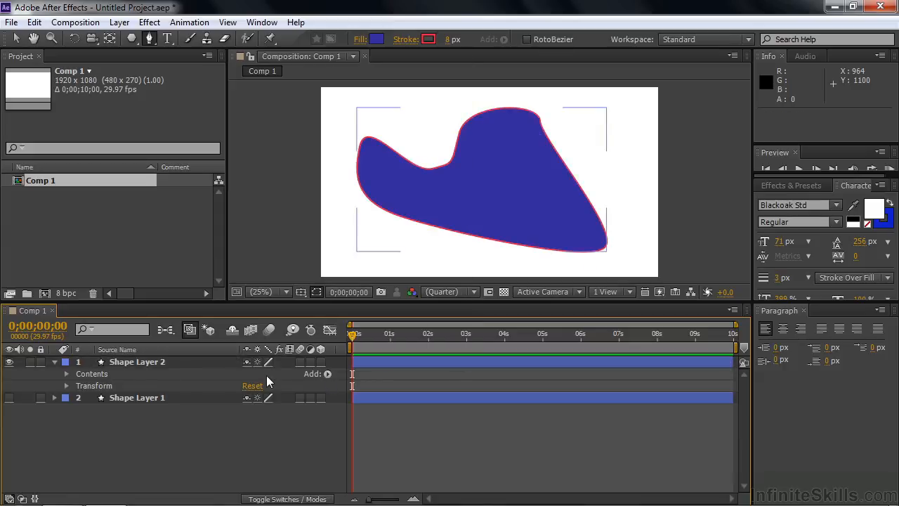
left_click(53, 361)
left_click(9, 362)
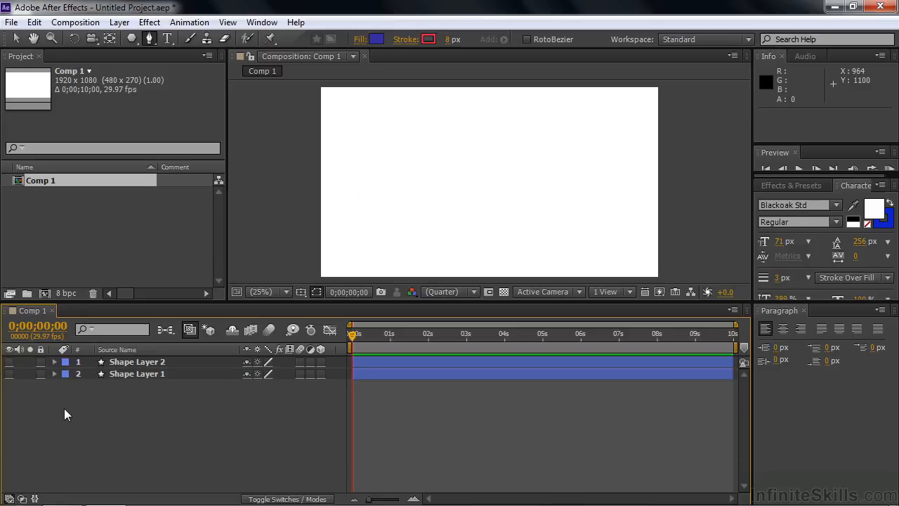
Import fish-purple.ai from the PhotoSpin-assets folder and add it to Comp 1 above the shape layers
double_click(48, 228)
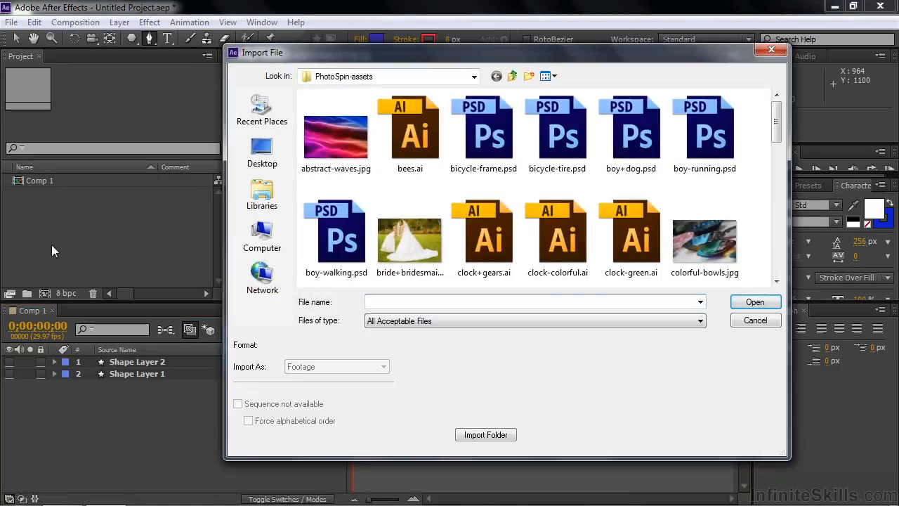
left_click_drag(777, 137, 788, 176)
double_click(698, 176)
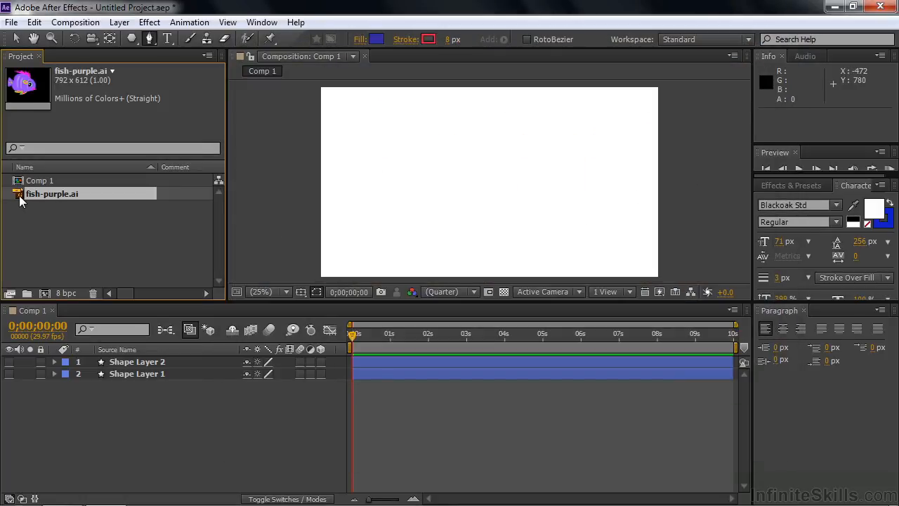
left_click_drag(19, 195, 66, 366)
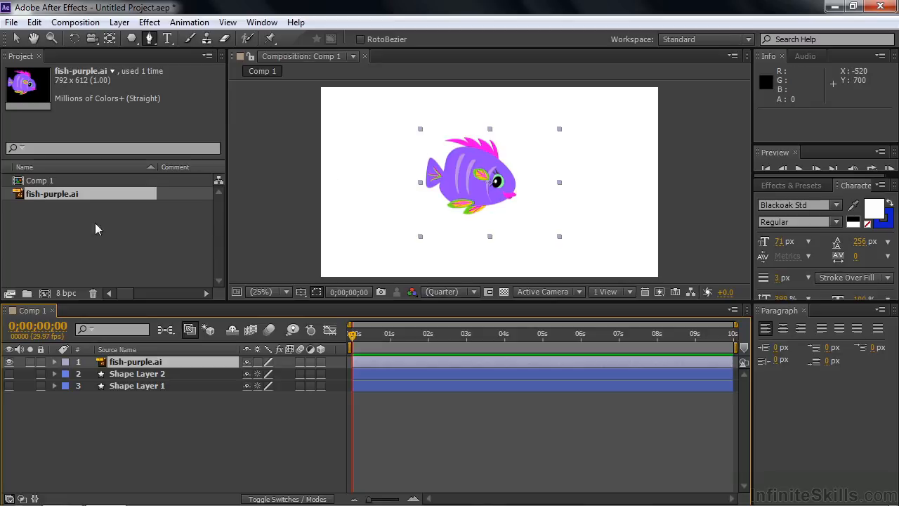
Enlarge the fish layer to about 323% by 274% and turn on continuous rasterization for it
left_click(16, 38)
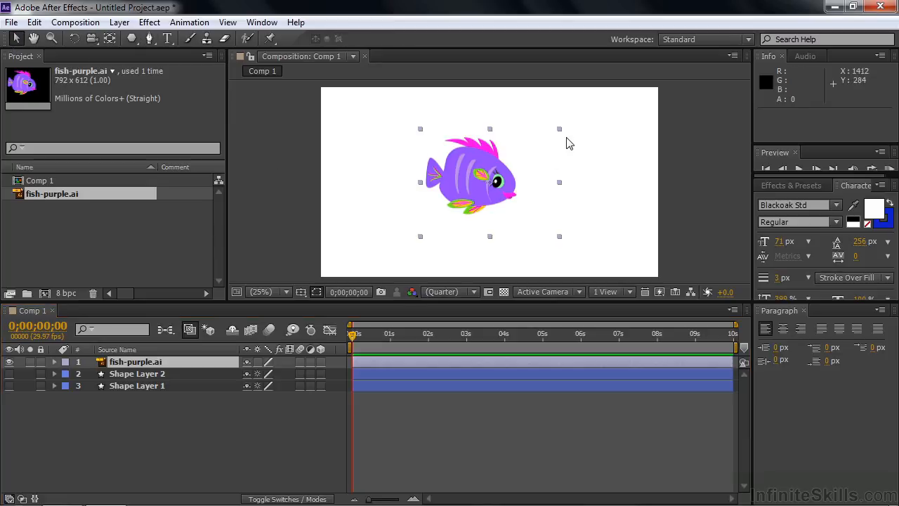
left_click_drag(560, 130, 715, 34)
left_click(257, 362)
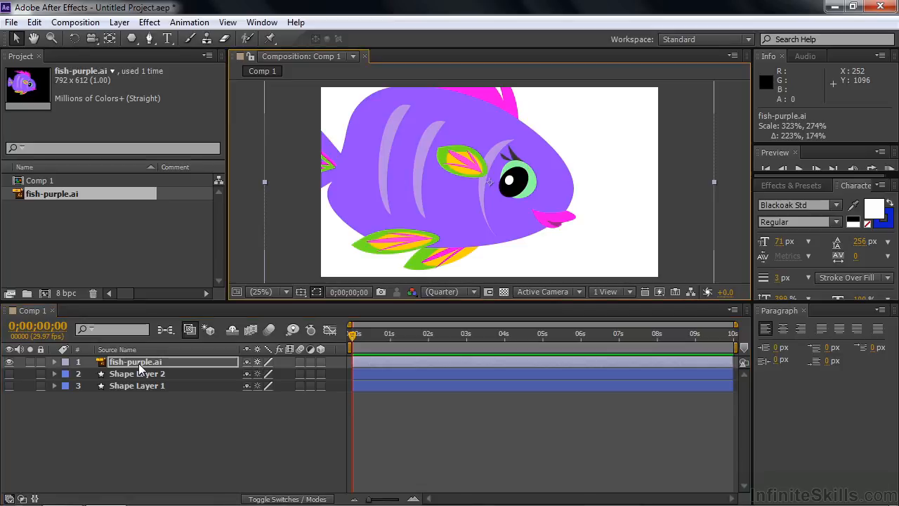
Reduce the fish layer's scale to about 56.2, 47.6% and create shapes from the vector layer
key("s")
left_click_drag(260, 379, 89, 386)
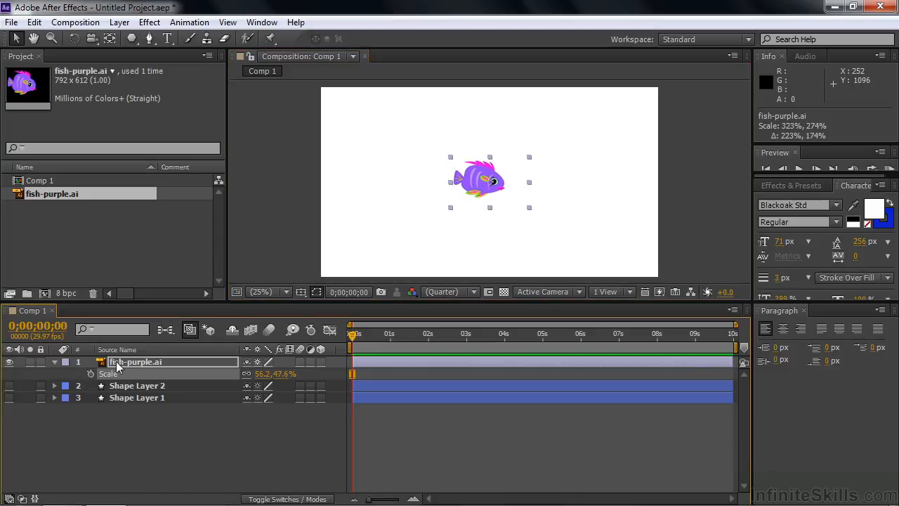
right_click(118, 366)
left_click(153, 417)
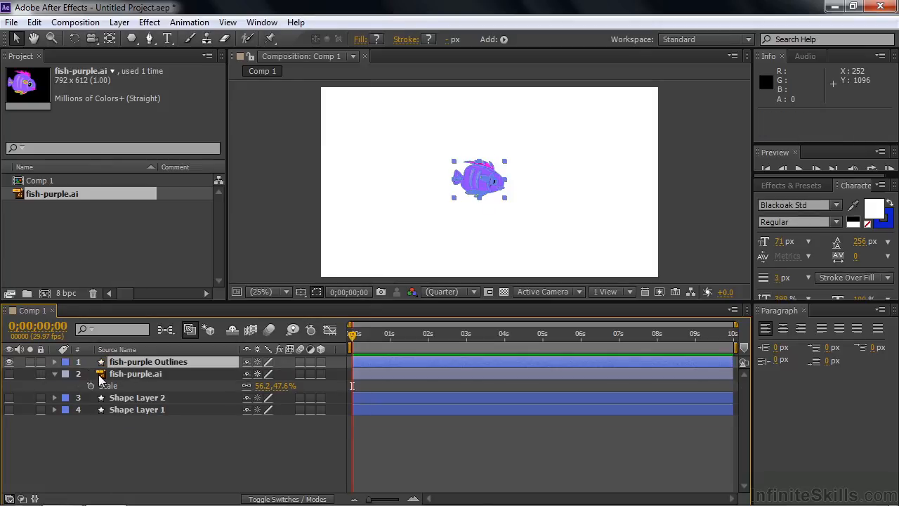
Collapse the original fish layer, expand fish-purple Outlines, and view the shape attributes that can be added to it
left_click(54, 373)
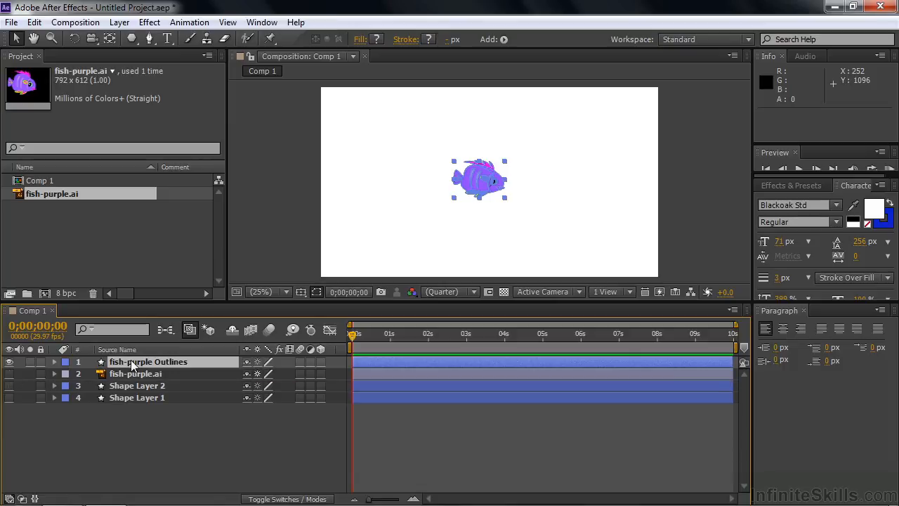
key("F2")
left_click(54, 361)
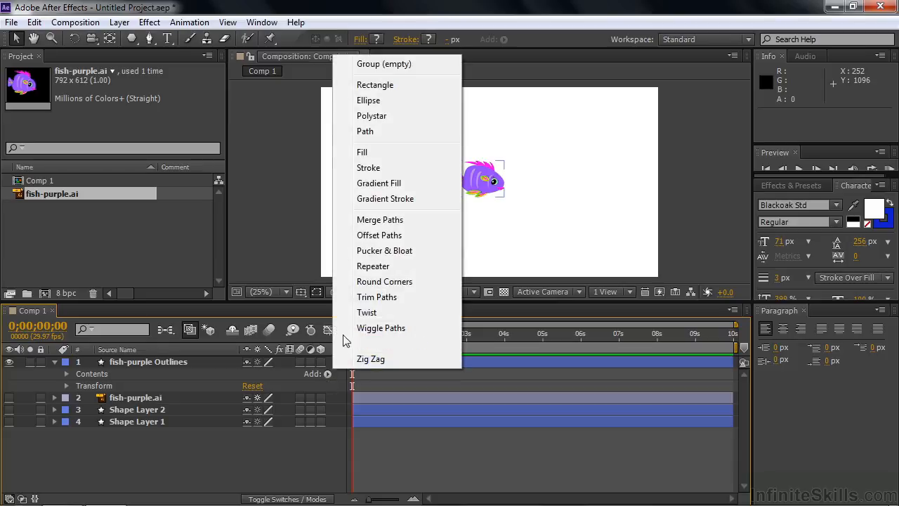
Add a Repeater to the fish-purple Outlines layer and set it to 12 copies with an offset of -5
left_click(372, 267)
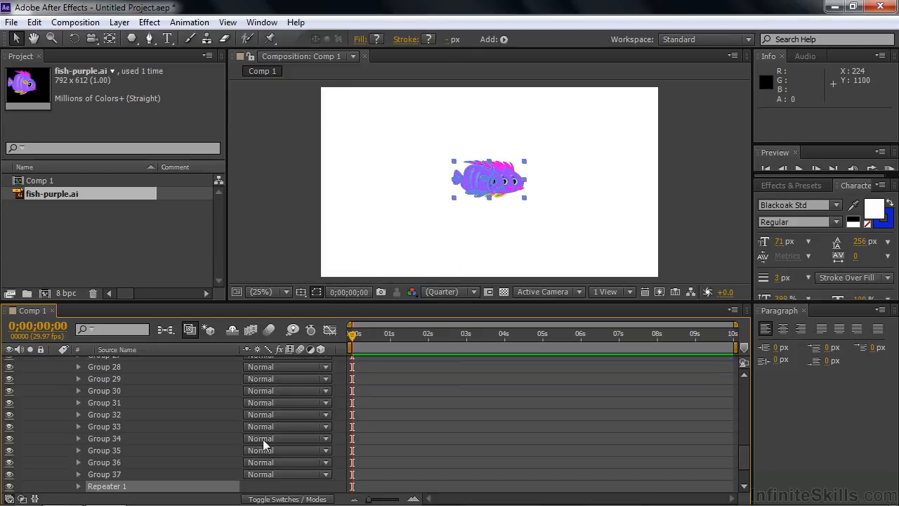
left_click_drag(742, 439, 742, 464)
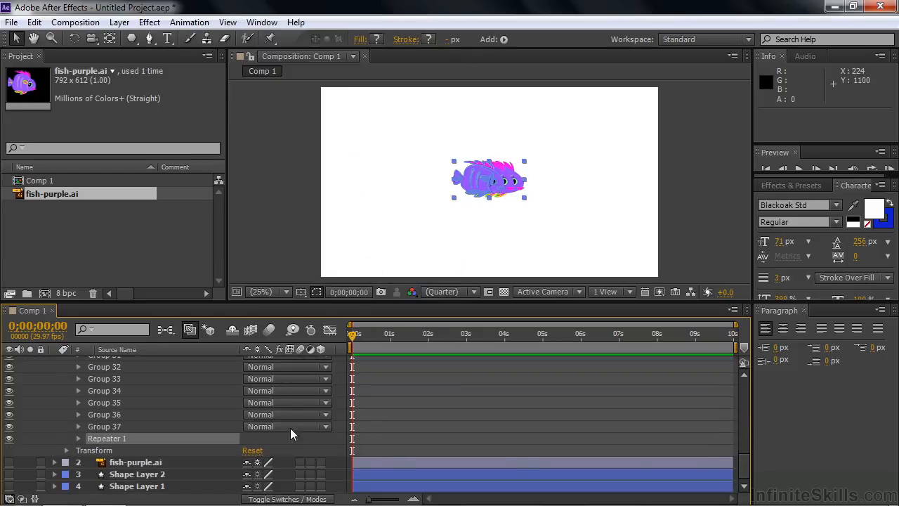
left_click(78, 438)
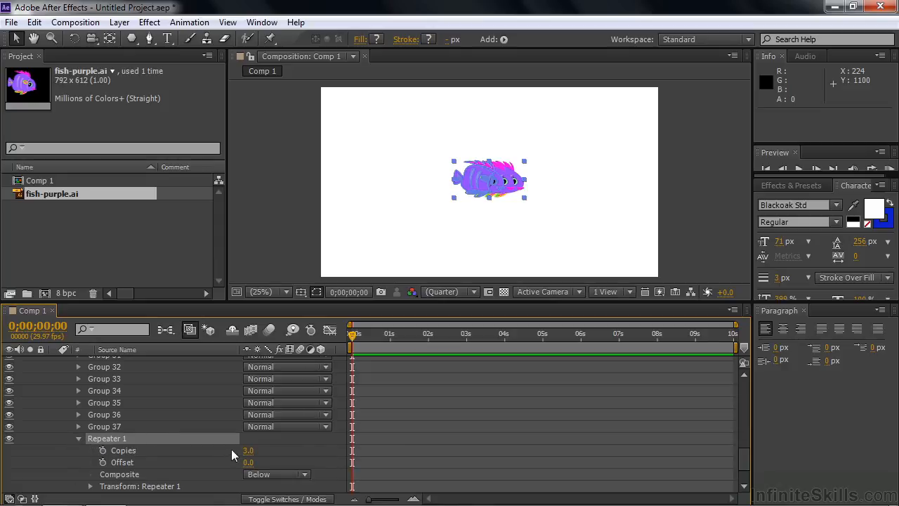
mouse_move(248, 450)
left_mouse_down()
mouse_move(256, 450)
mouse_move(244, 463)
left_mouse_up()
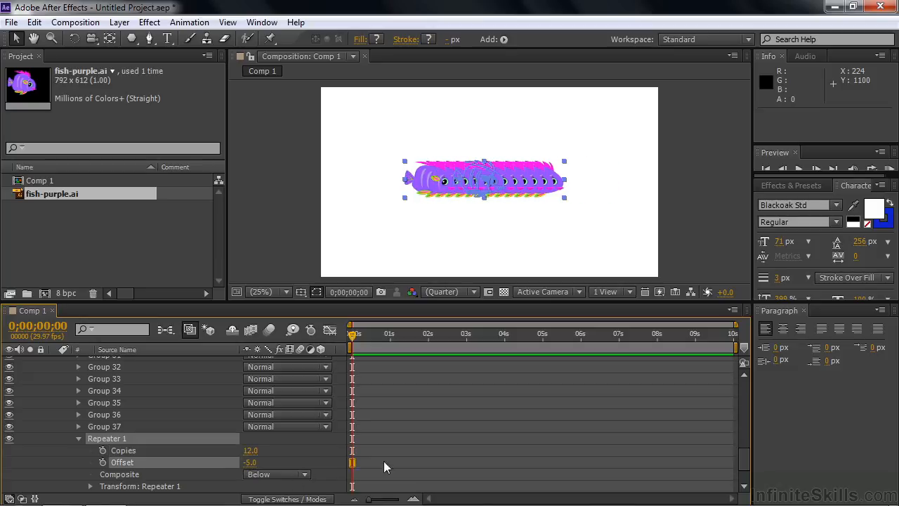
Set the repeater's transform scale to 77%, rotation to -21° and end opacity to 75%, and experiment with its position
scroll(743, 460, "down", 2)
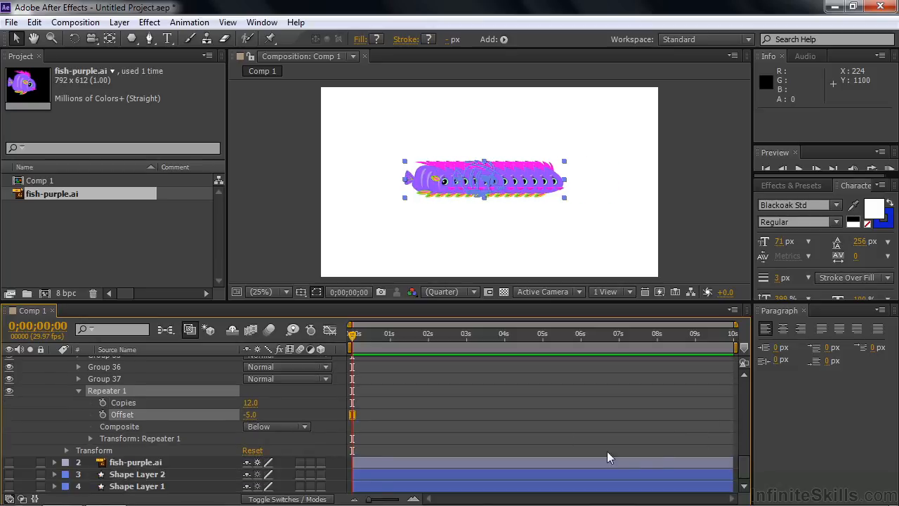
left_click(89, 437)
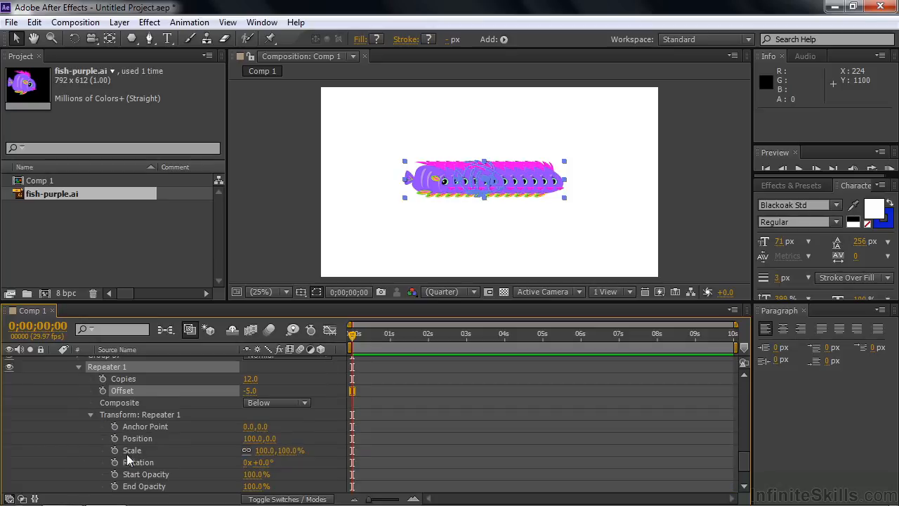
left_click_drag(274, 450, 243, 461)
scroll(746, 462, "down", 2)
mouse_move(256, 427)
left_mouse_down()
mouse_move(192, 426)
mouse_move(267, 430)
mouse_move(146, 435)
mouse_move(269, 434)
mouse_move(192, 438)
left_mouse_up()
key("ctrl+z")
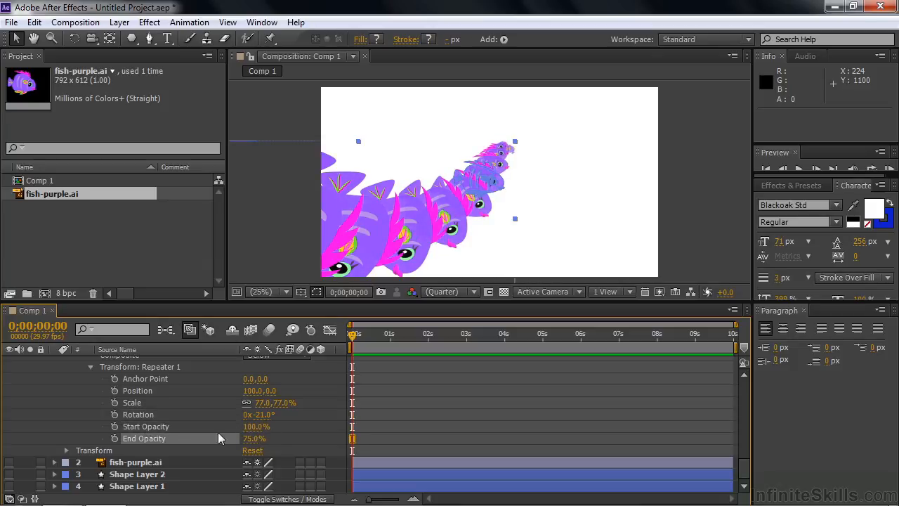
left_click_drag(255, 390, 3, 364)
key("ctrl+z")
Collapse the fish-purple Outlines layer, deselect everything and hide the layer
scroll(46, 370, "up", 10)
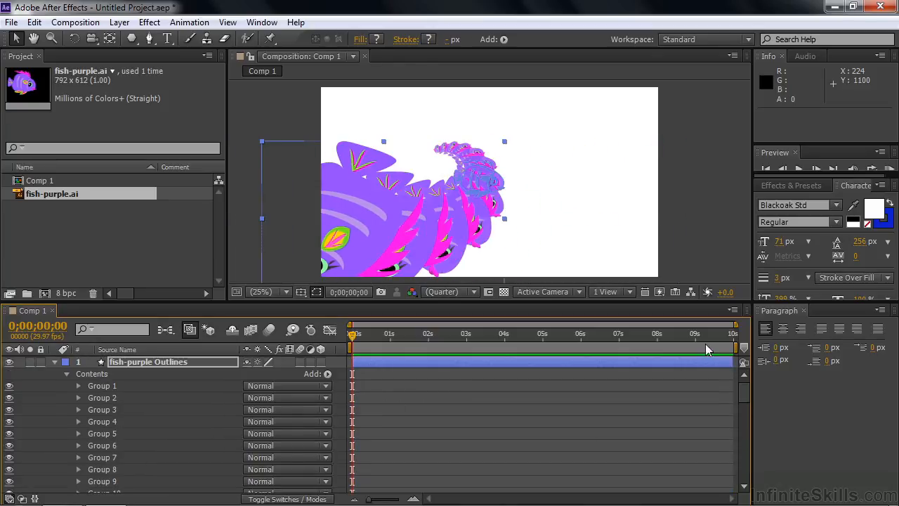
left_click(54, 362)
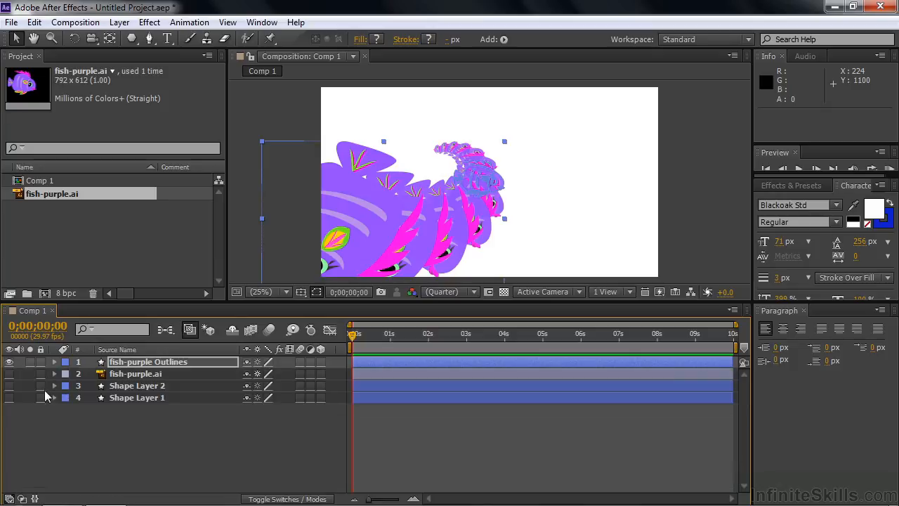
key("ctrl+shift+a")
left_click(9, 361)
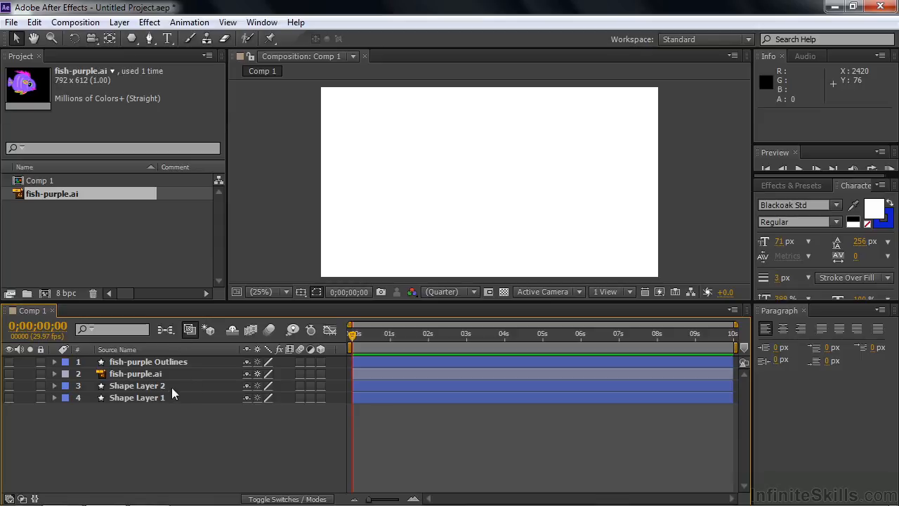
Create a new empty shape layer and place a single Pen tool point left of the composition's centre
right_click(146, 429)
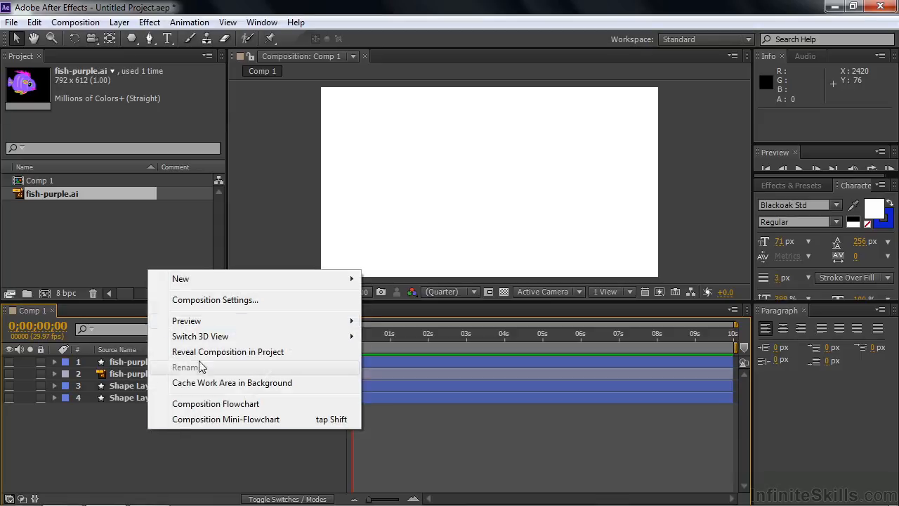
mouse_move(215, 283)
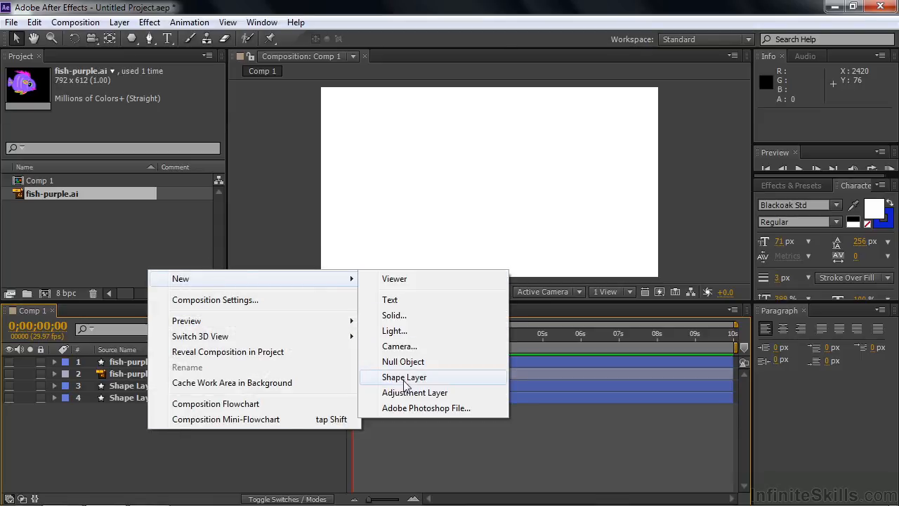
left_click(404, 377)
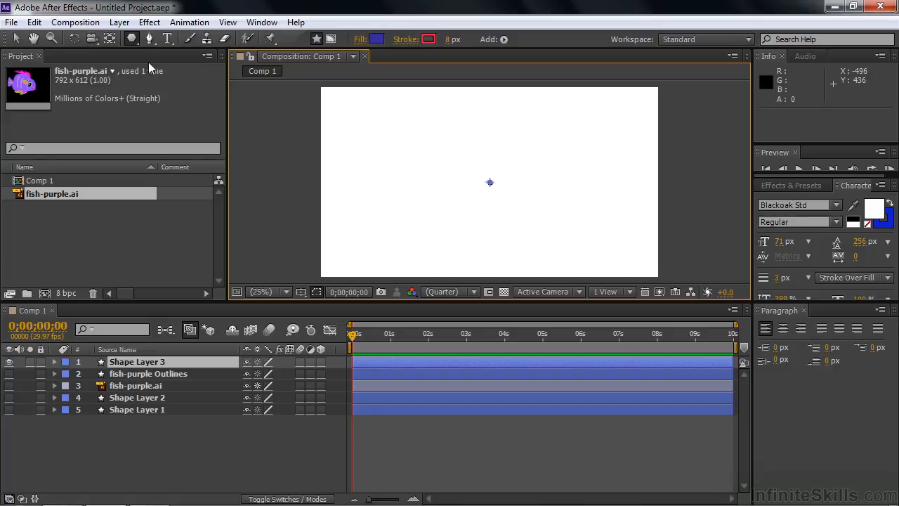
left_click(148, 39)
left_click(414, 168)
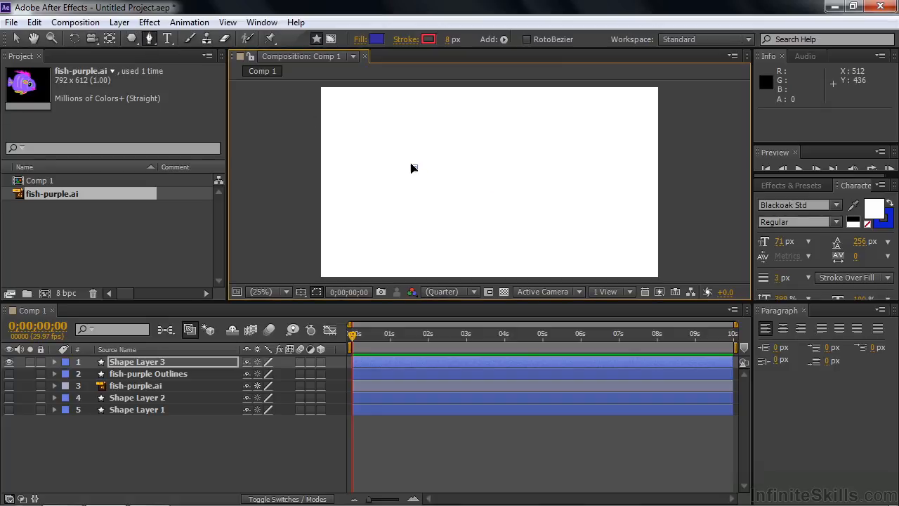
Enable keyframing for the Path property of Shape 1 on Shape Layer 3 and paste the copied hummingbird path into it
left_click(54, 362)
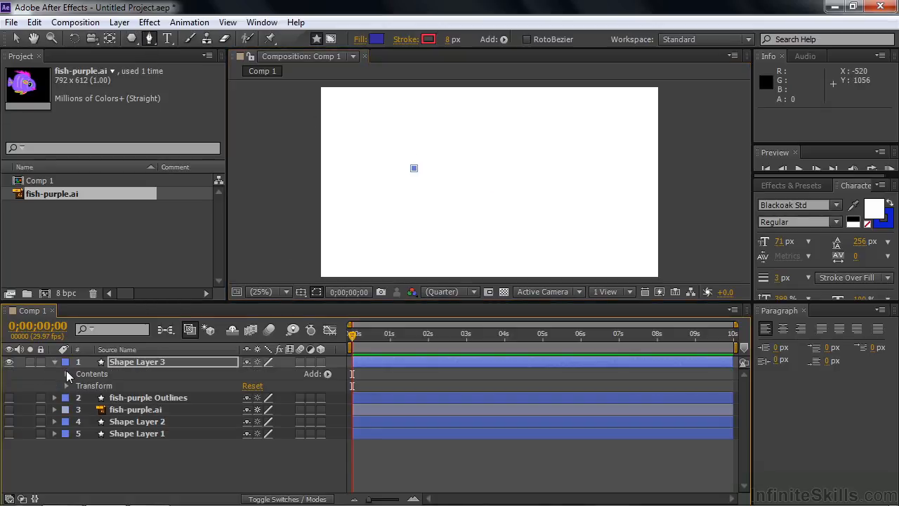
left_click(68, 374)
left_click(79, 386)
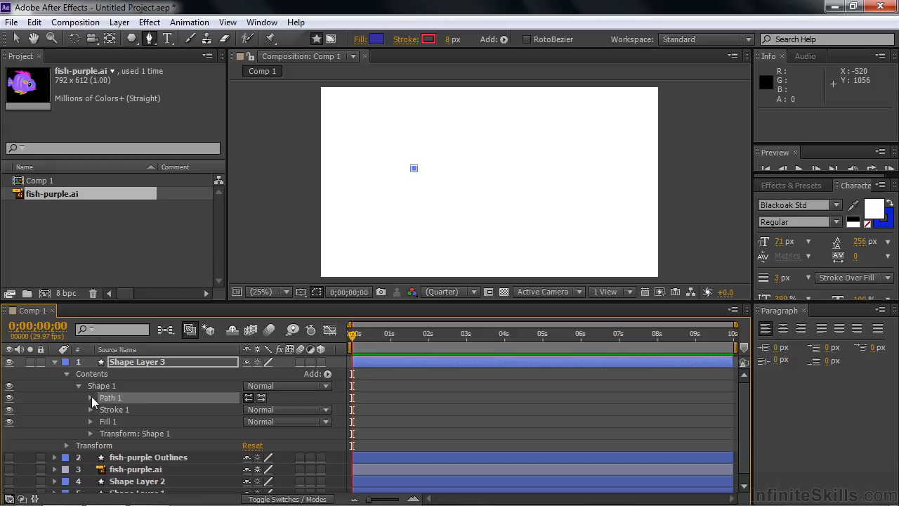
left_click(89, 398)
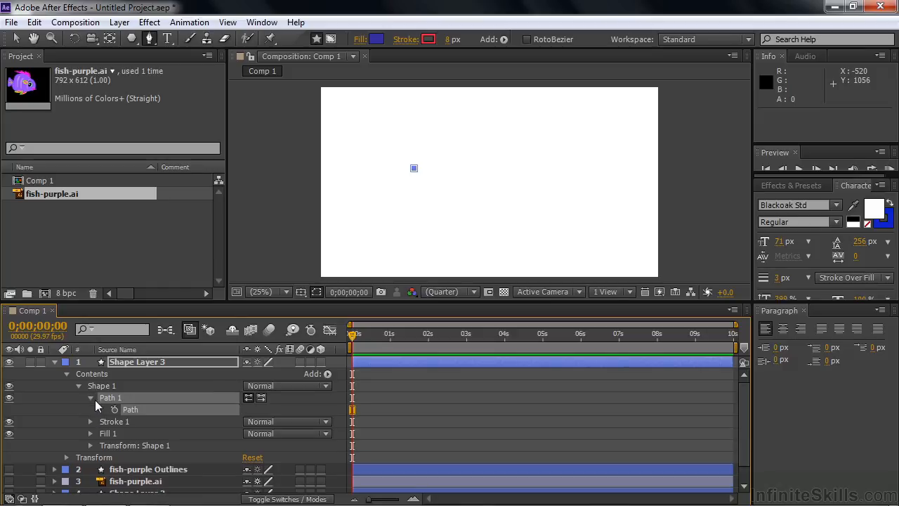
left_click(114, 409)
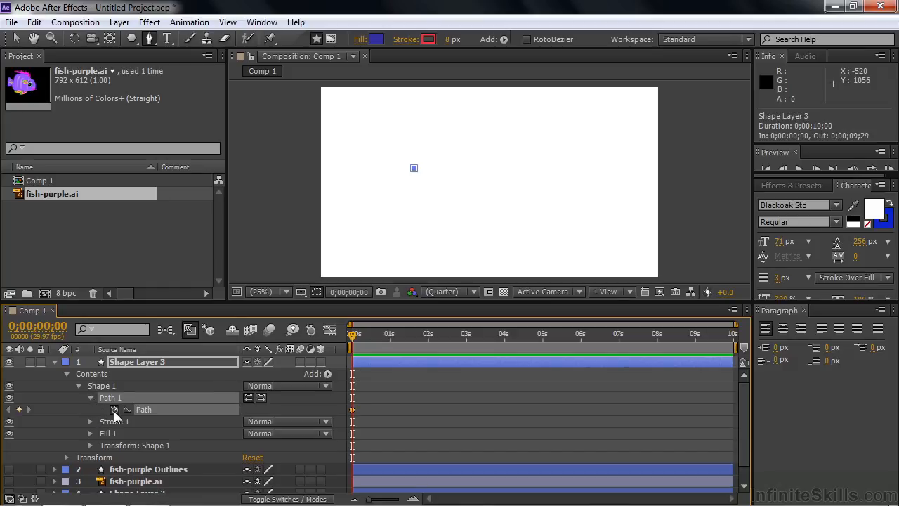
key("ctrl+v")
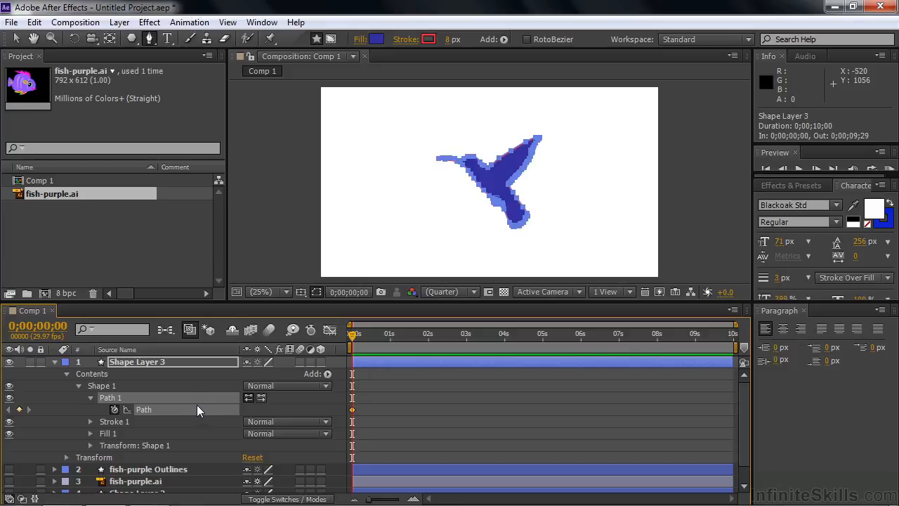
Select Shape 1 and enlarge the hummingbird outline around its centre using its bounding box
left_click(16, 38)
left_click(117, 380)
left_click_drag(441, 143, 409, 111)
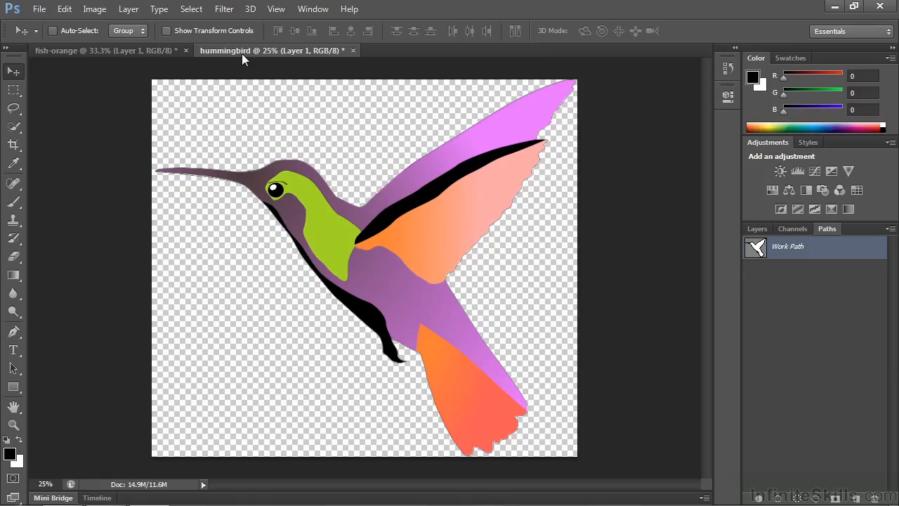
Copy the fish path from Photoshop's fish-orange document and paste it into Path 1 as a keyframe at 3 seconds in After Effects
left_click(79, 50)
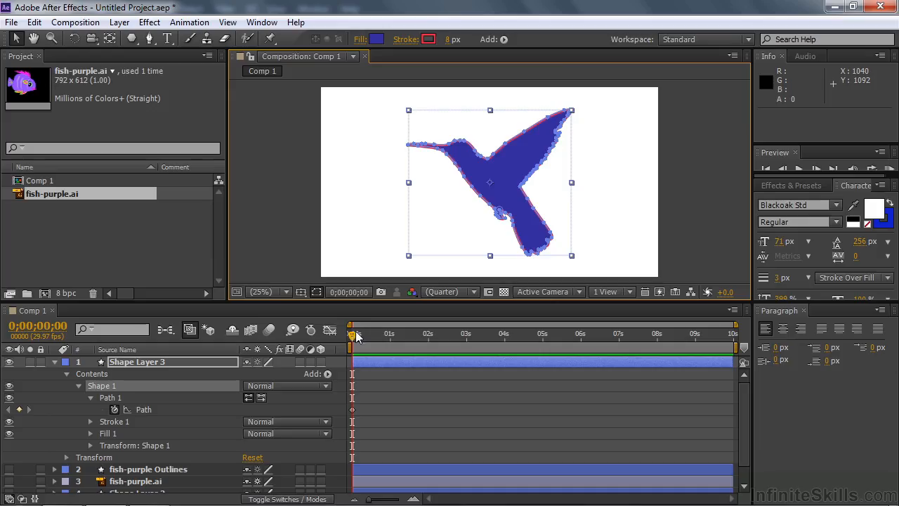
left_click_drag(351, 334, 467, 404)
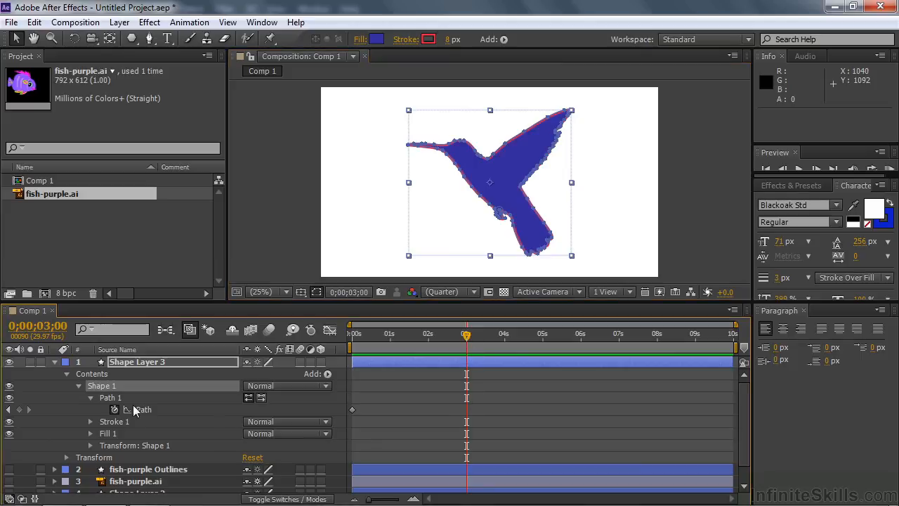
left_click(153, 404)
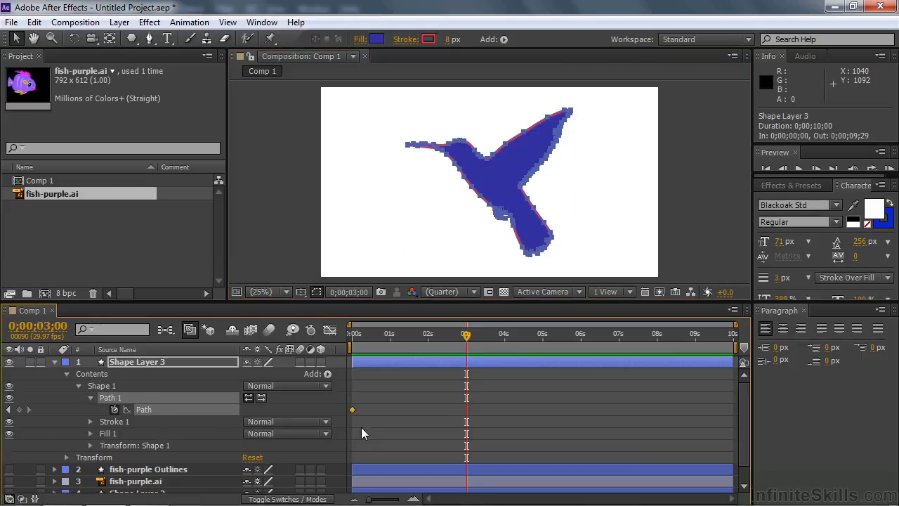
key("ctrl+v")
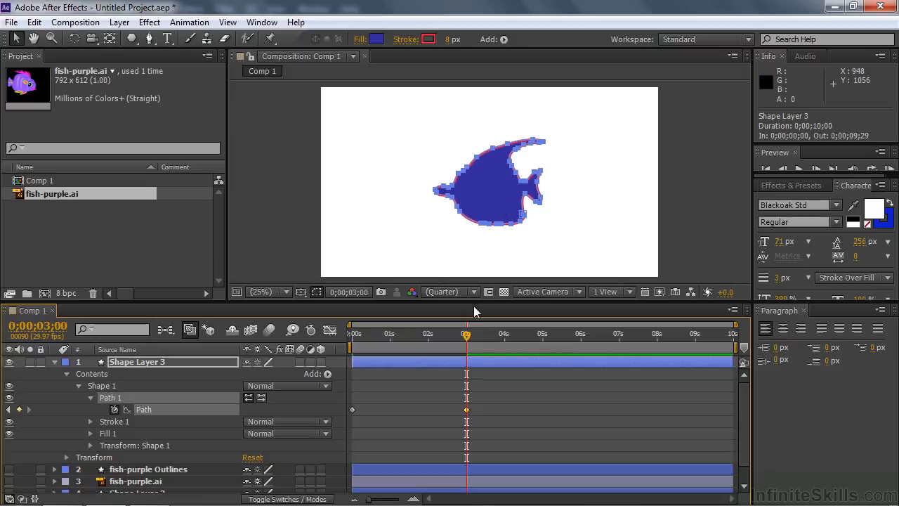
Preview the hummingbird-to-fish morph from the start, deselect the layer and return to the first frame
left_click_drag(466, 335, 331, 359)
key("space")
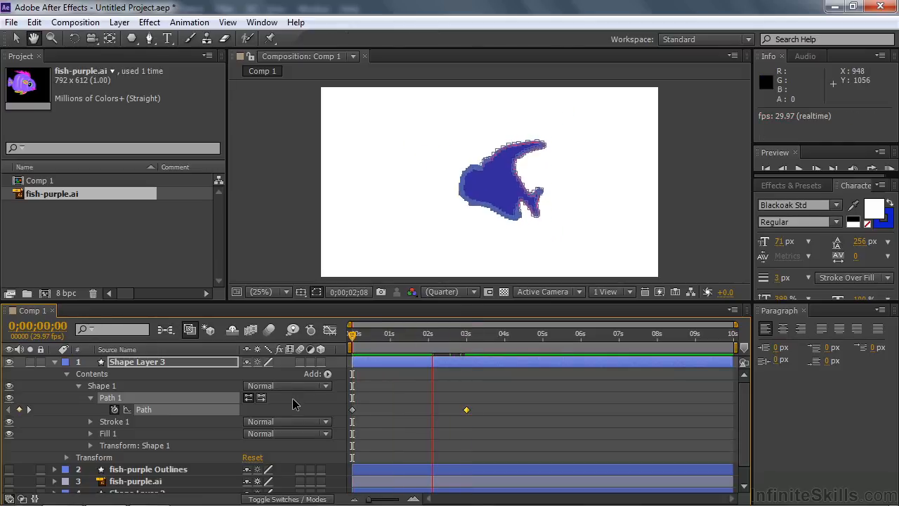
key("space")
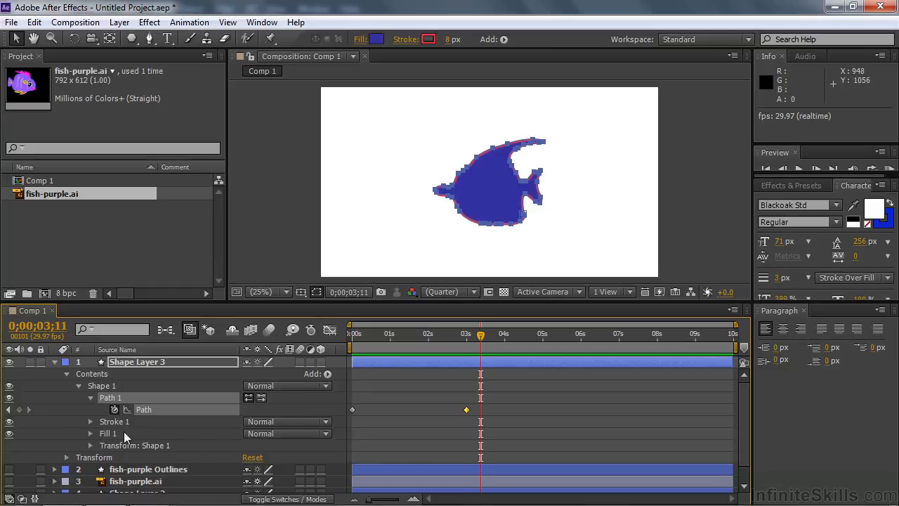
left_click(53, 419)
left_click_drag(478, 334, 319, 349)
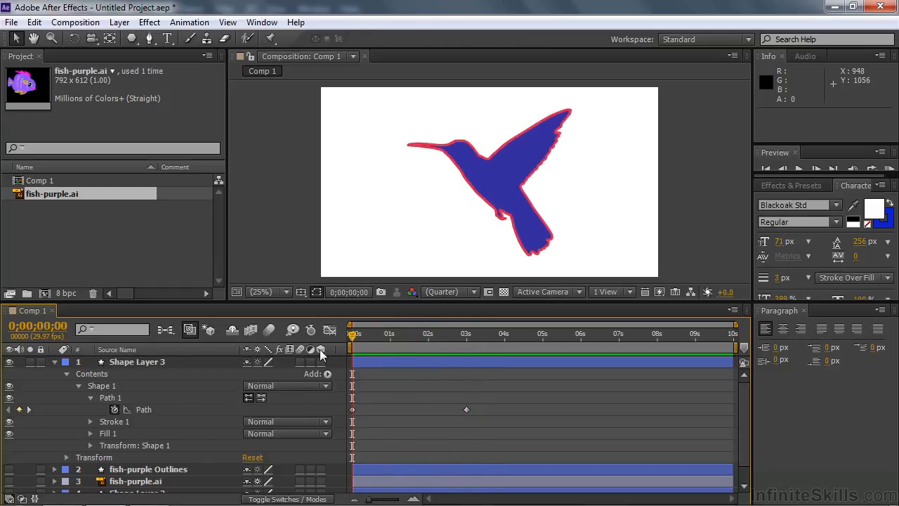
Collapse Shape Layer 3 and hide it in the composition
left_click(56, 362)
left_click(65, 415)
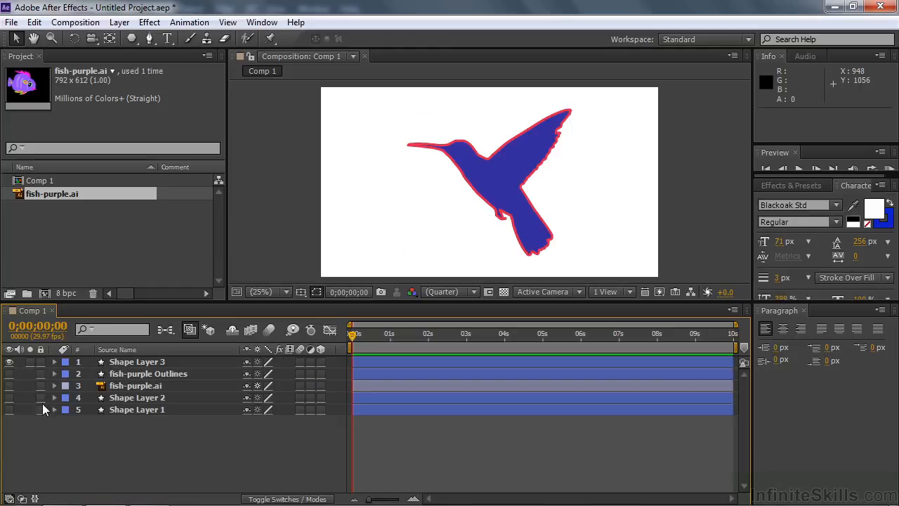
left_click(10, 362)
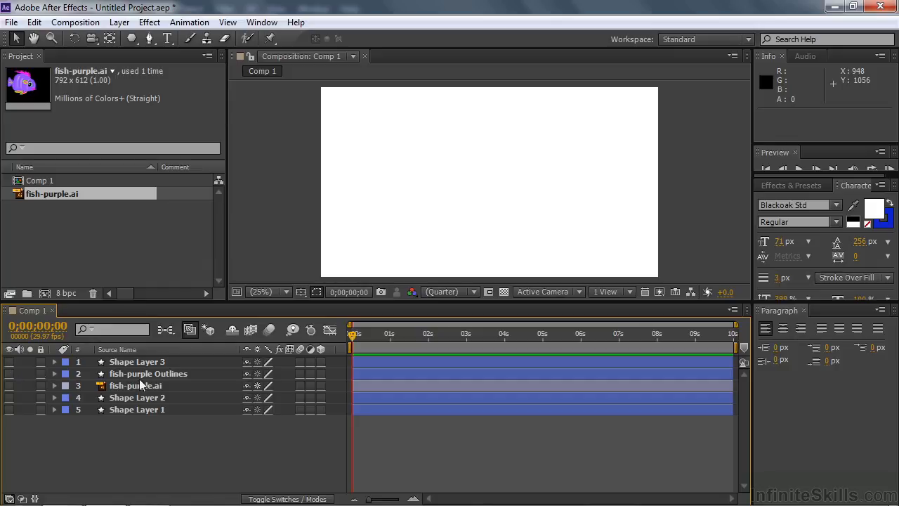
Browse the animation presets in Bridge, go to the Shapes > Sprites - Animated folder and preview Mandala - animated.ffx
left_click(806, 184)
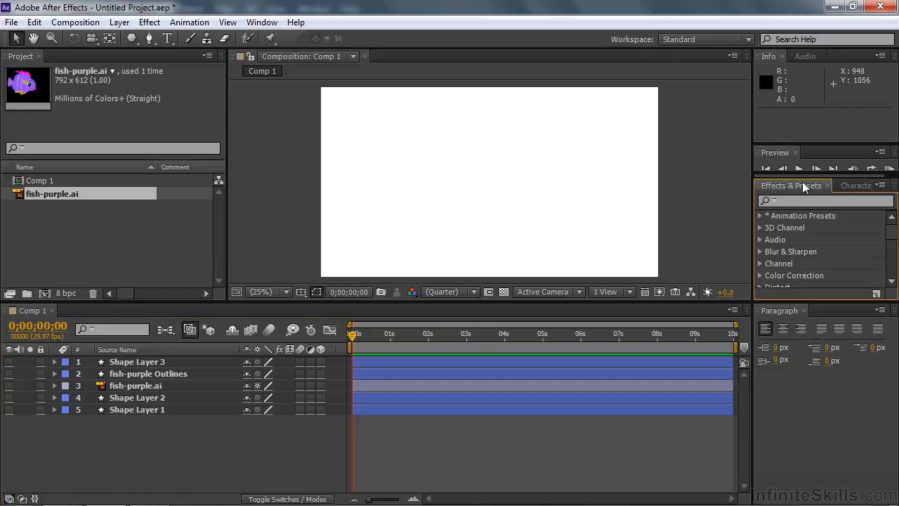
left_click(882, 185)
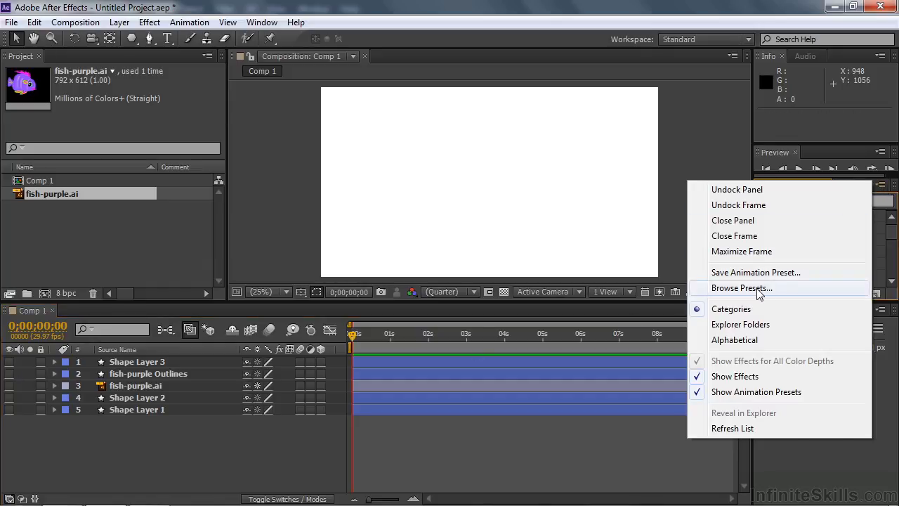
left_click(807, 289)
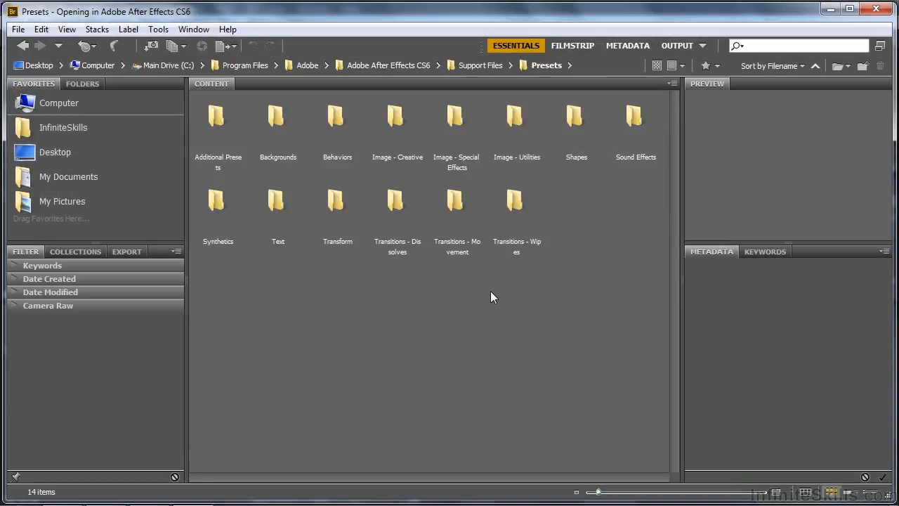
double_click(571, 121)
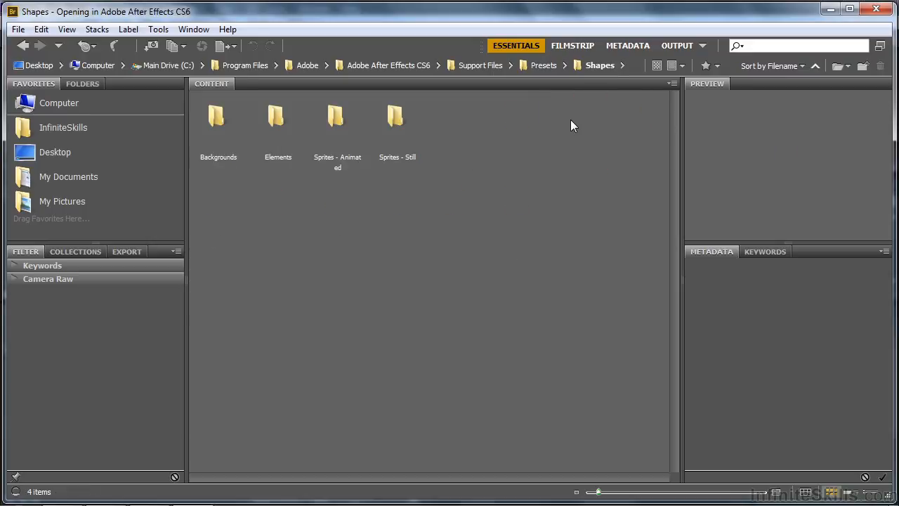
double_click(344, 116)
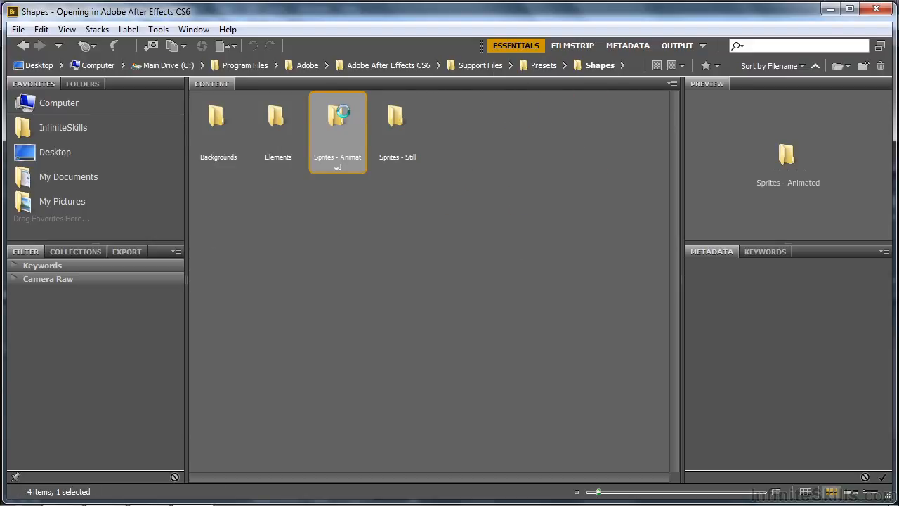
left_click(391, 120)
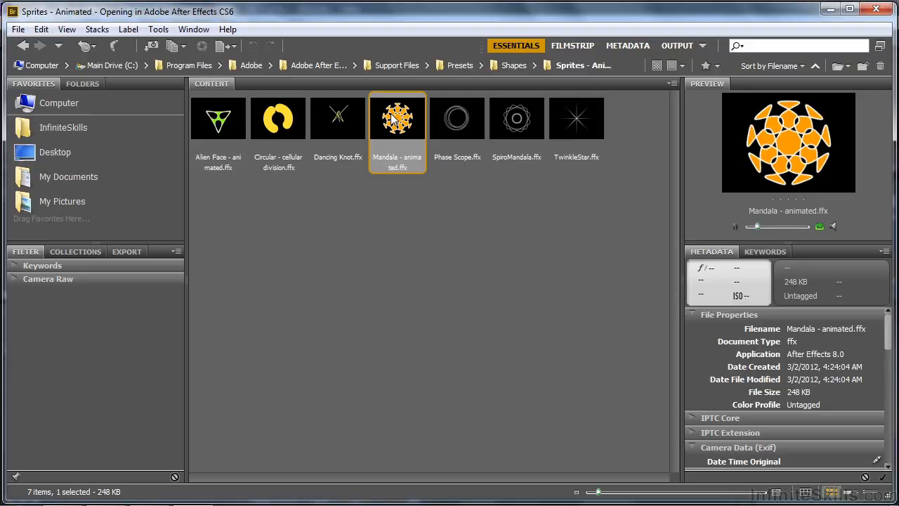
Go to the Shapes > Elements presets folder in Bridge, preview Ring Chart.ffx and apply it to the After Effects composition
left_click(513, 65)
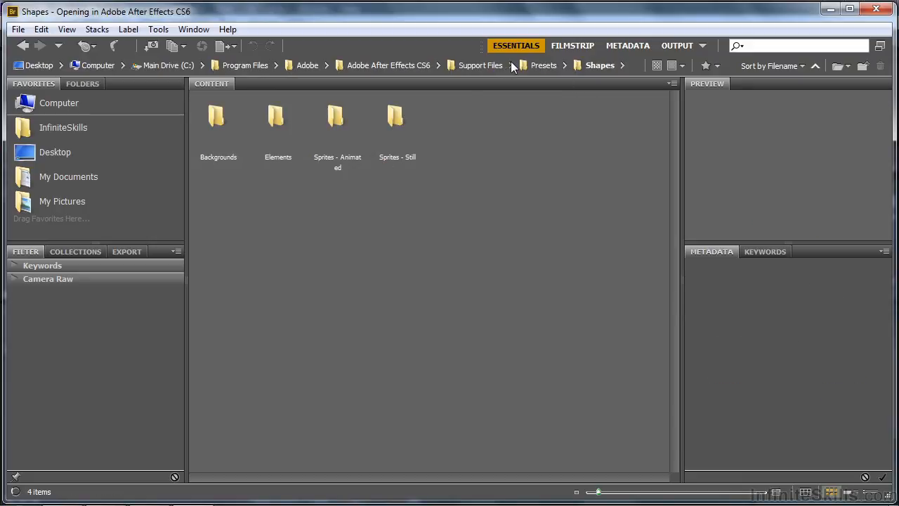
double_click(275, 118)
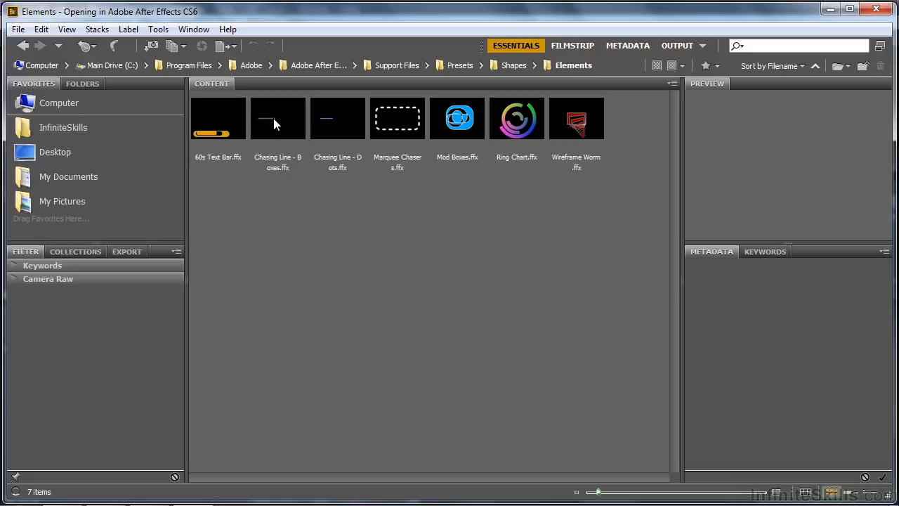
left_click(514, 126)
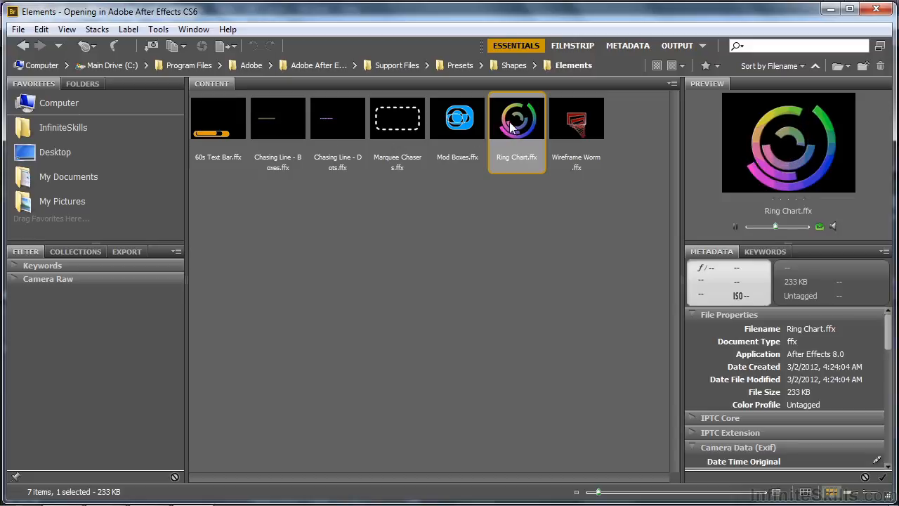
double_click(513, 126)
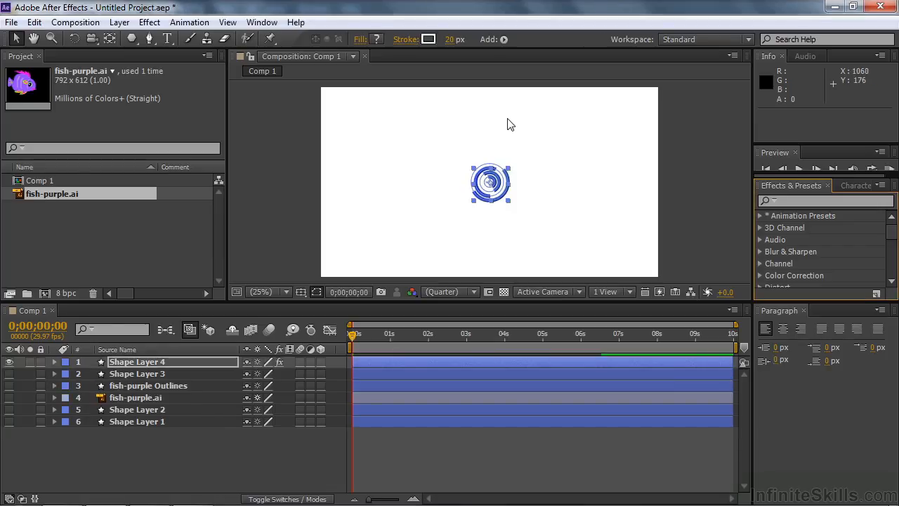
Scale the ring chart shape layer up to about 465% and play its animation from the first frame, stopping after about four seconds
left_click_drag(511, 174, 582, 120)
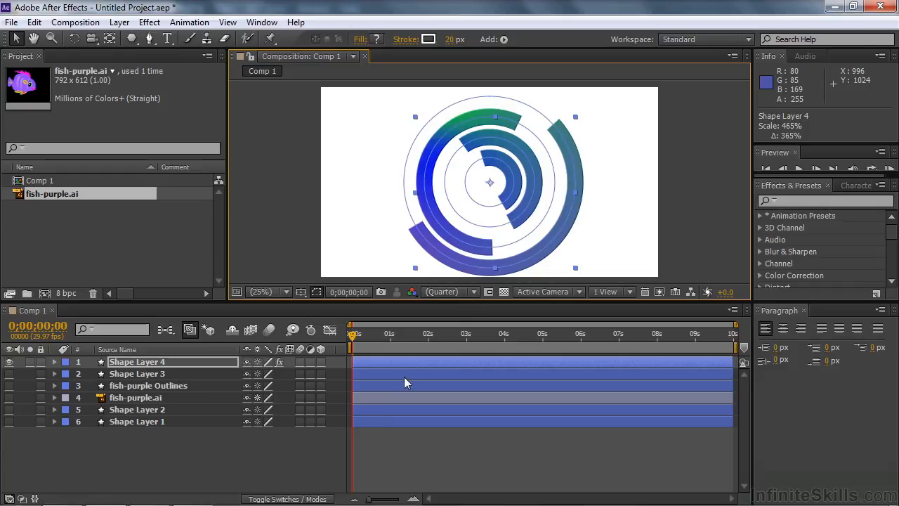
key("space")
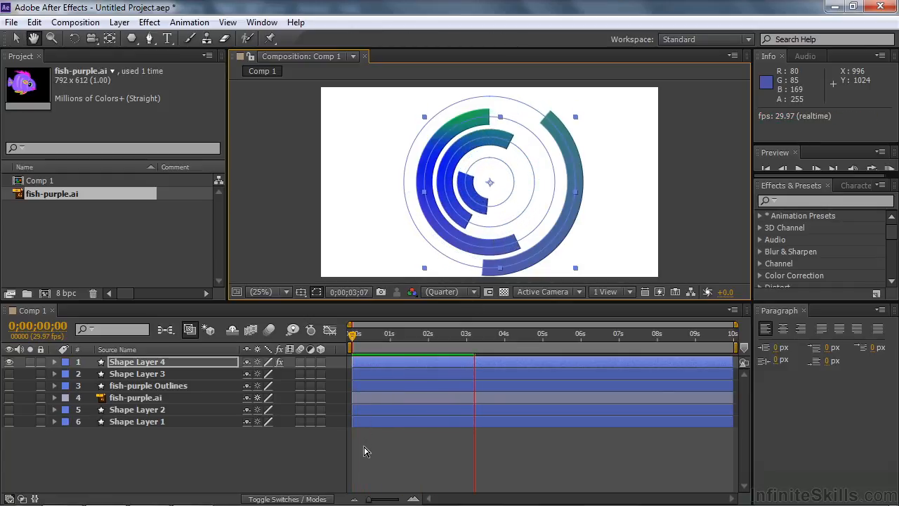
key("space")
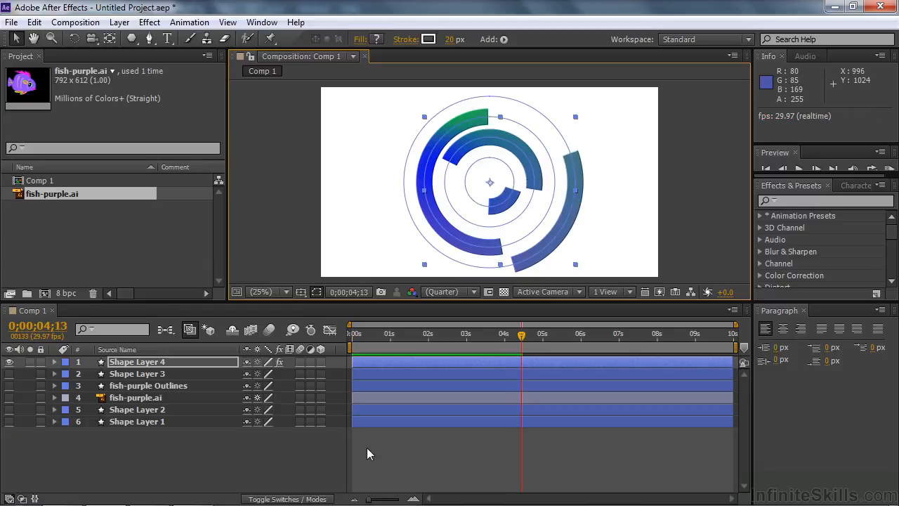